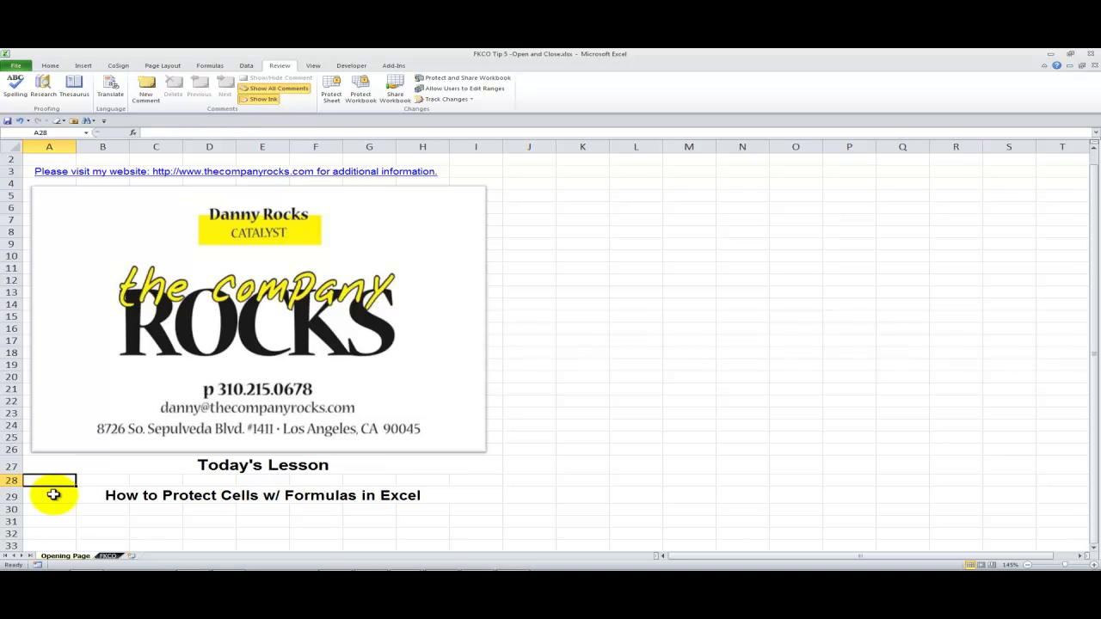
Go from the lesson title page to the Big Al's Music inventory analysis worksheet via the FKCO tab.
click(53, 495)
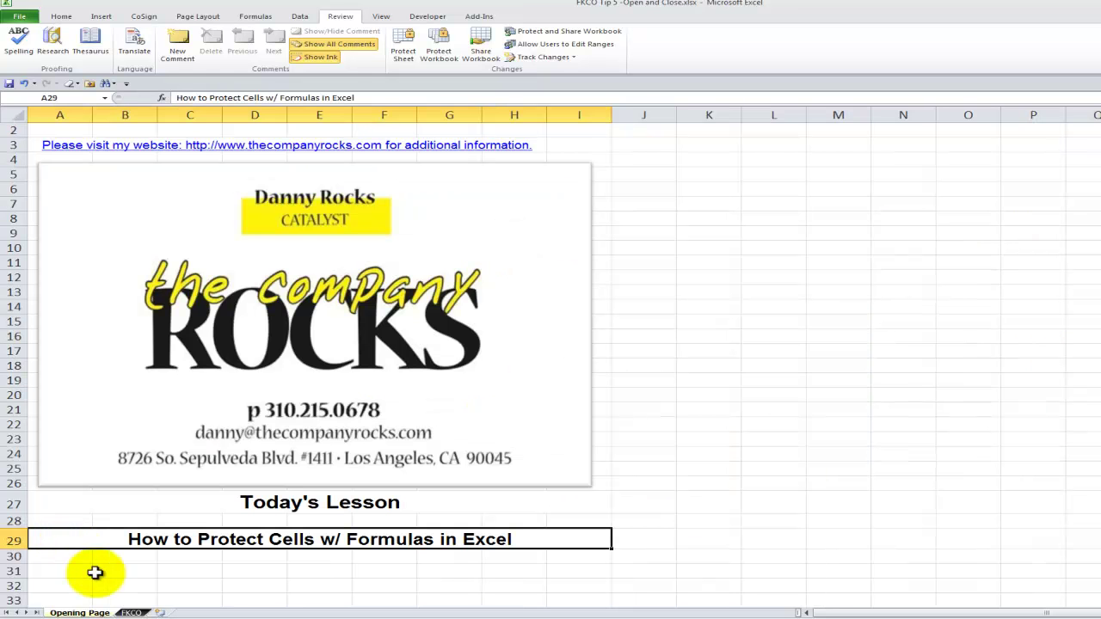
click(134, 613)
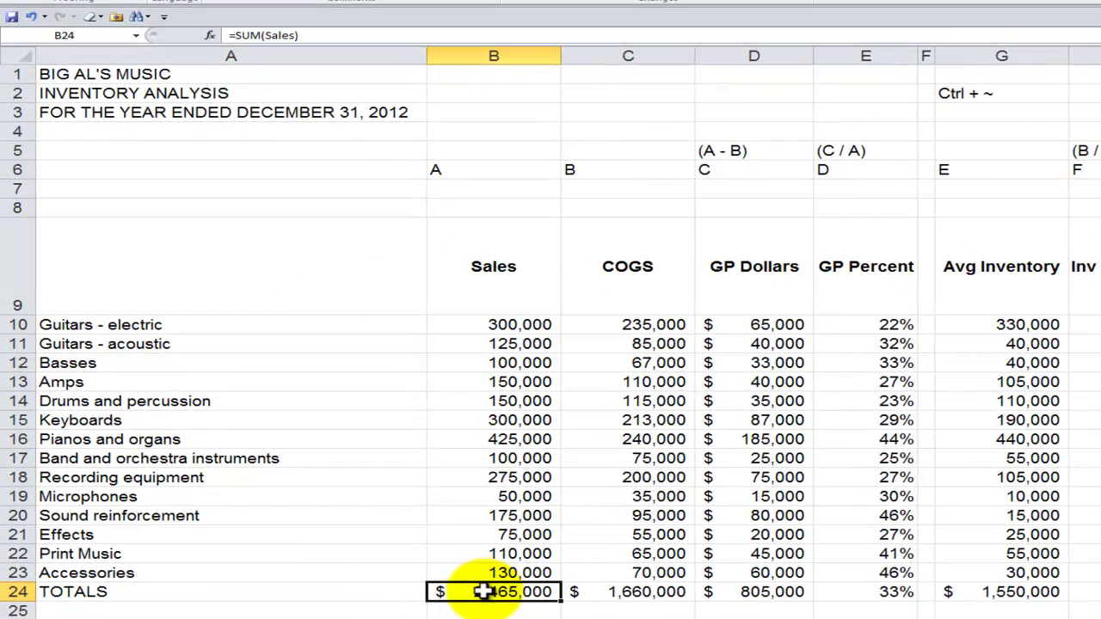
double_click(484, 591)
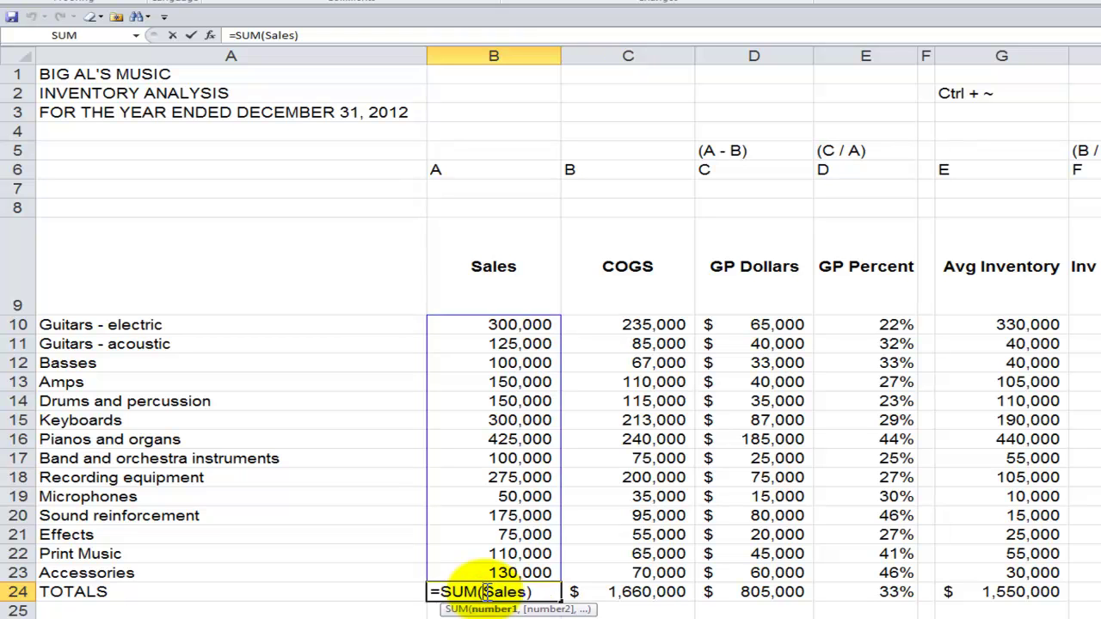
key(Escape)
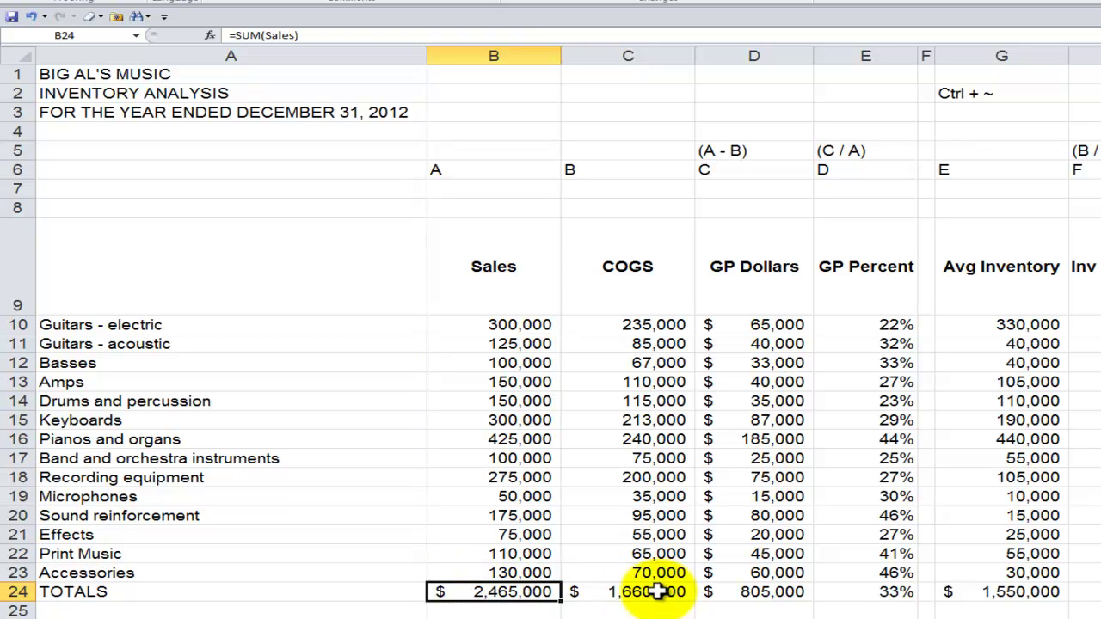
double_click(664, 594)
key(Escape)
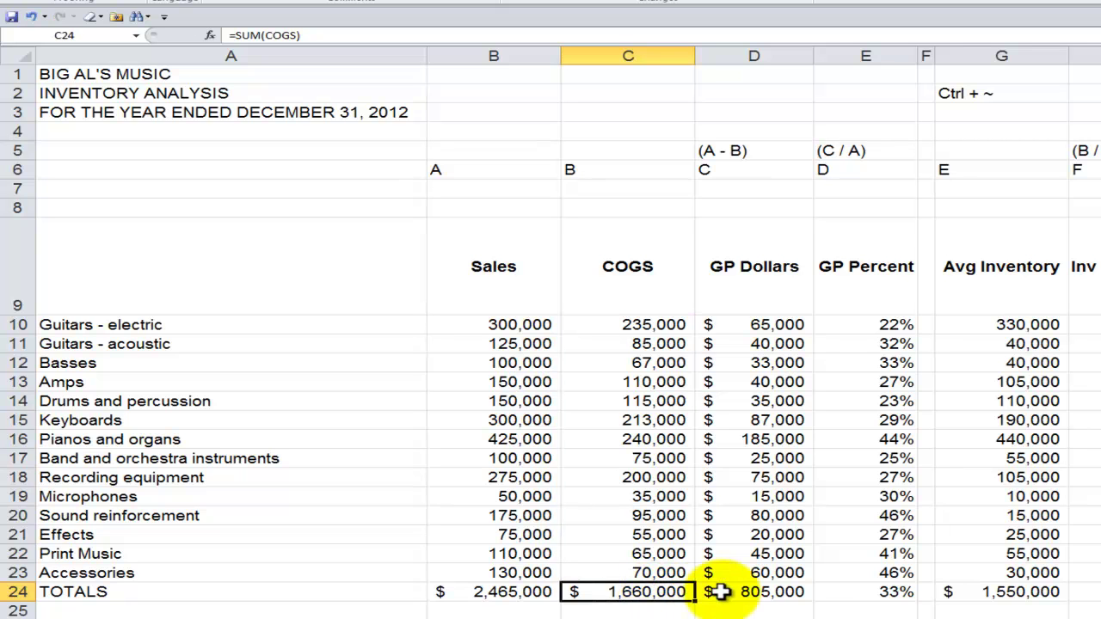
double_click(739, 592)
key(Escape)
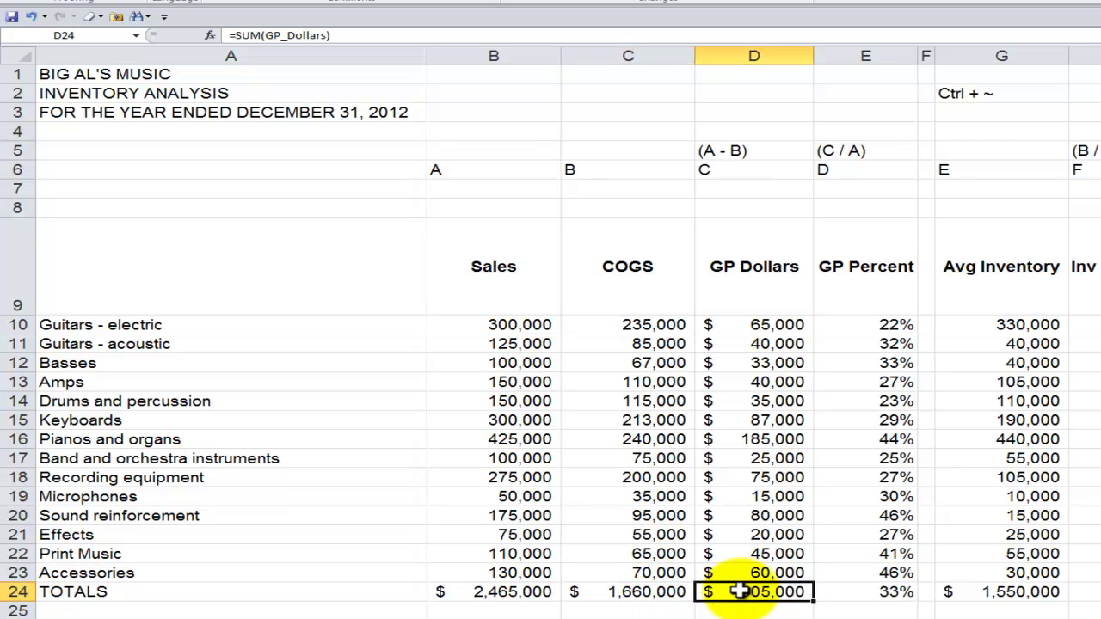
click(491, 326)
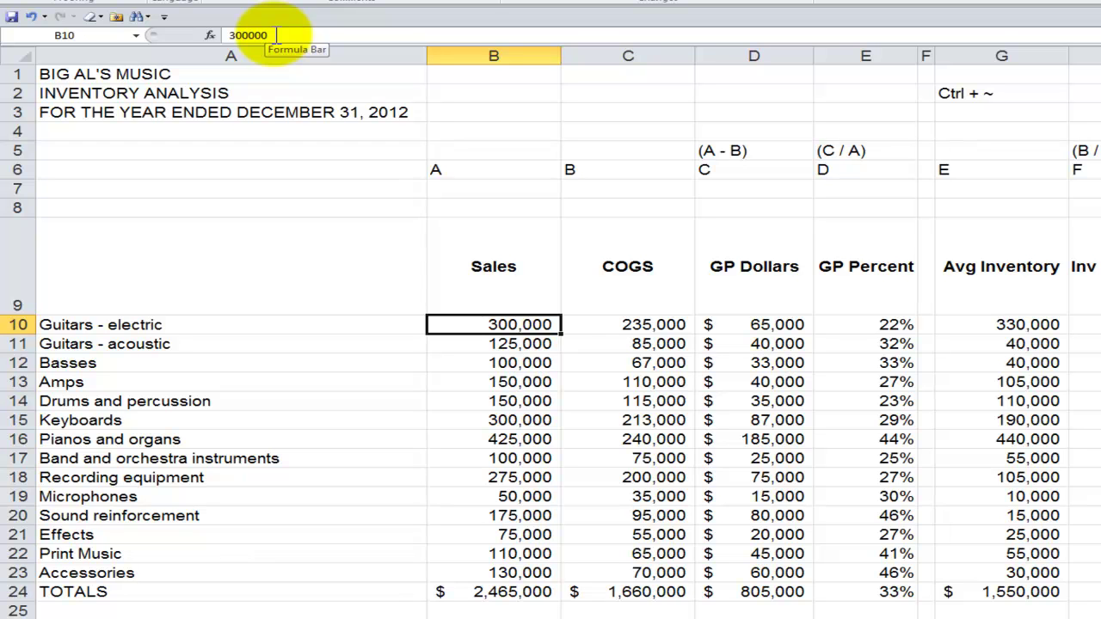
click(619, 320)
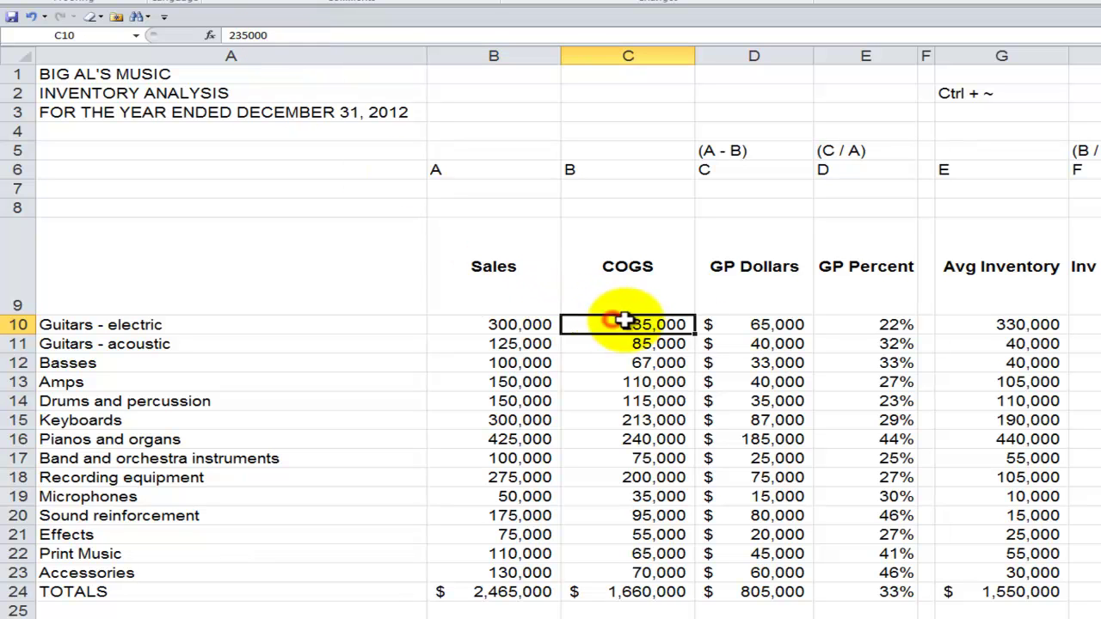
click(991, 323)
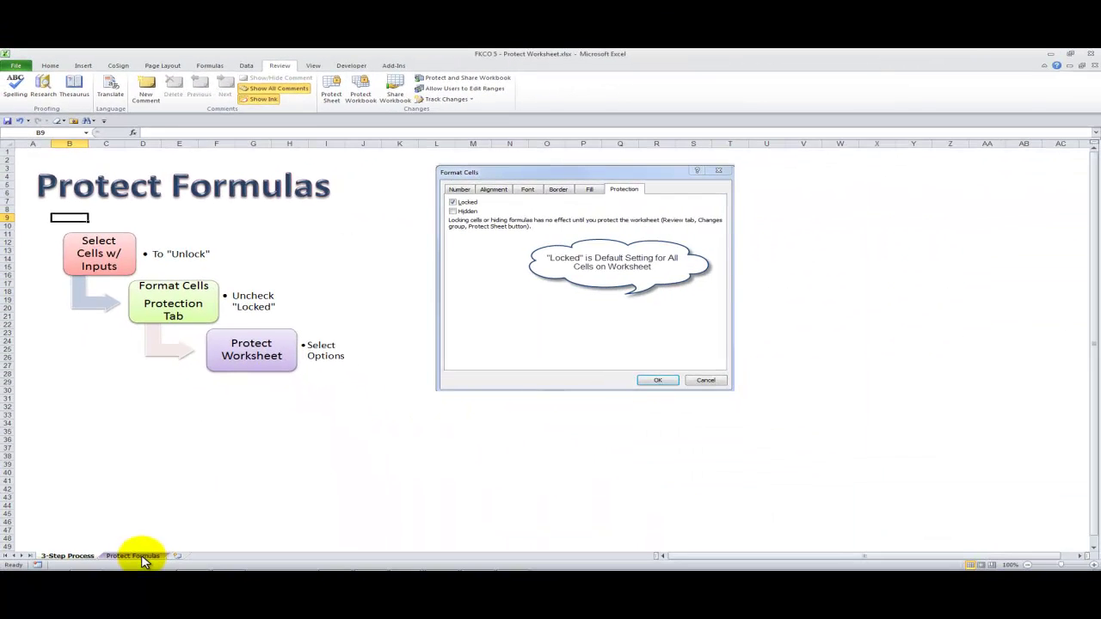
On the Protect Formulas sheet, inspect the =SUM(Sales) formula in B24 without changing it.
click(138, 556)
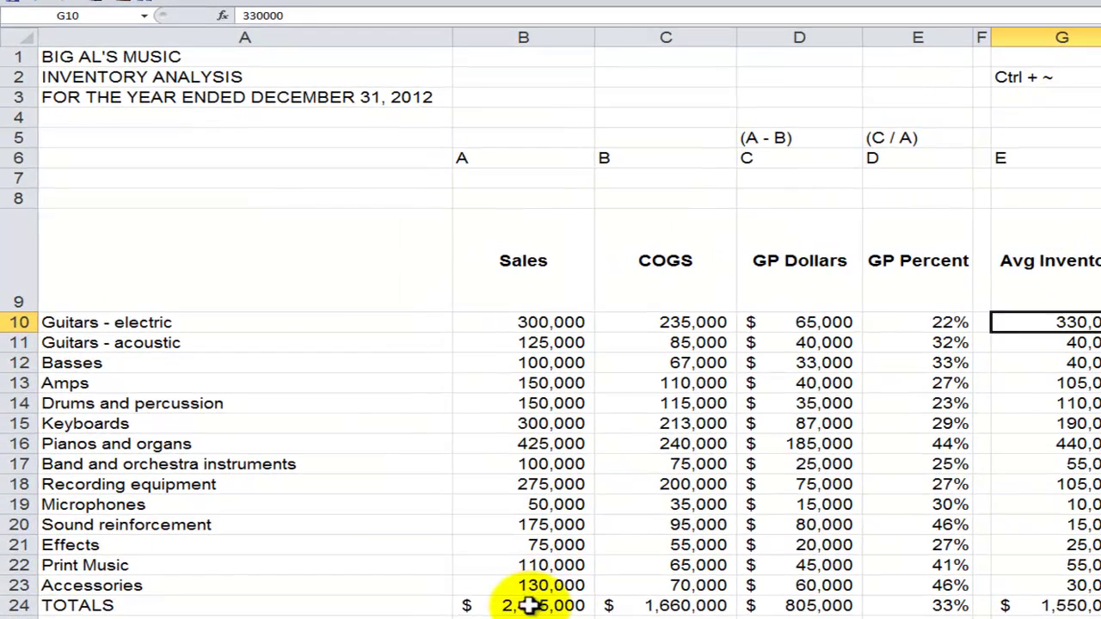
click(329, 485)
double_click(526, 606)
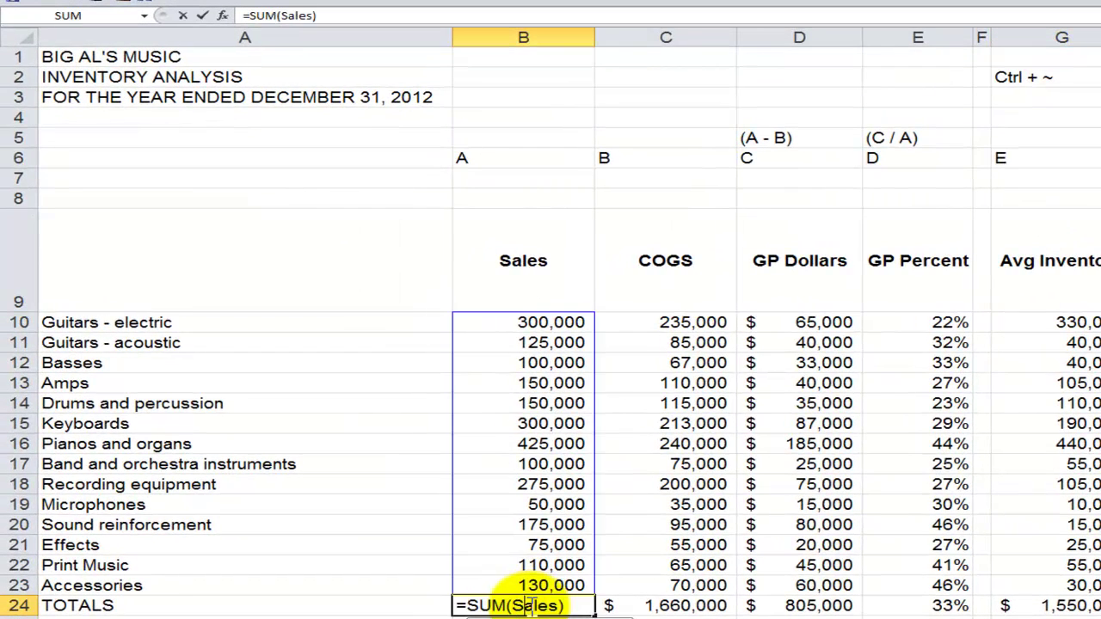
key(Escape)
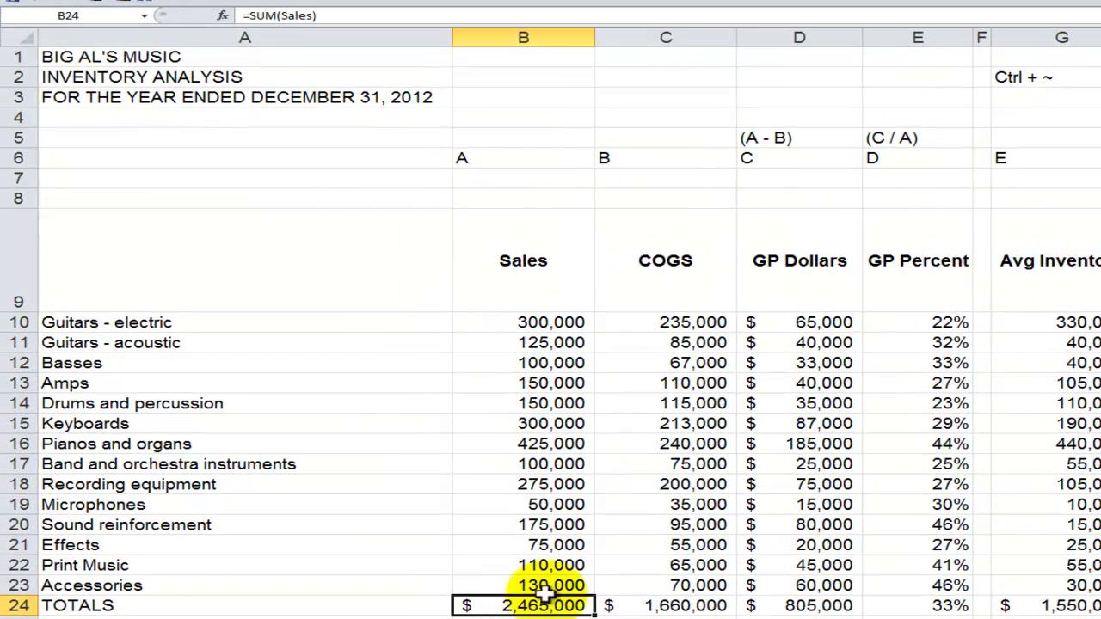
Toggle formula view on and back off with Ctrl+~ to compare formulas and values.
click(1086, 79)
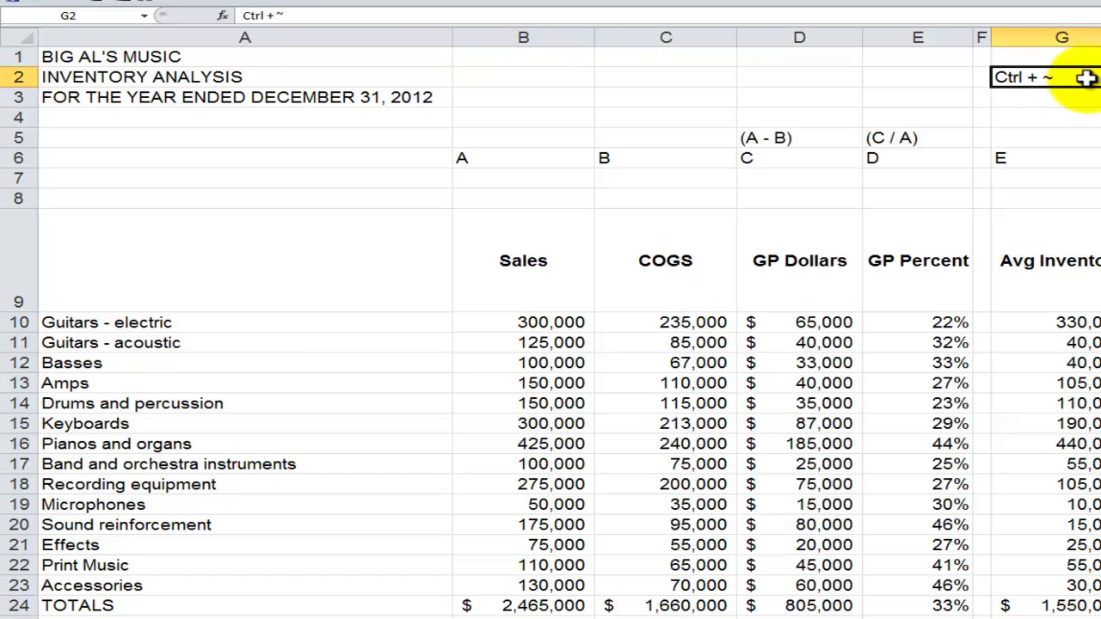
key(ctrl+grave)
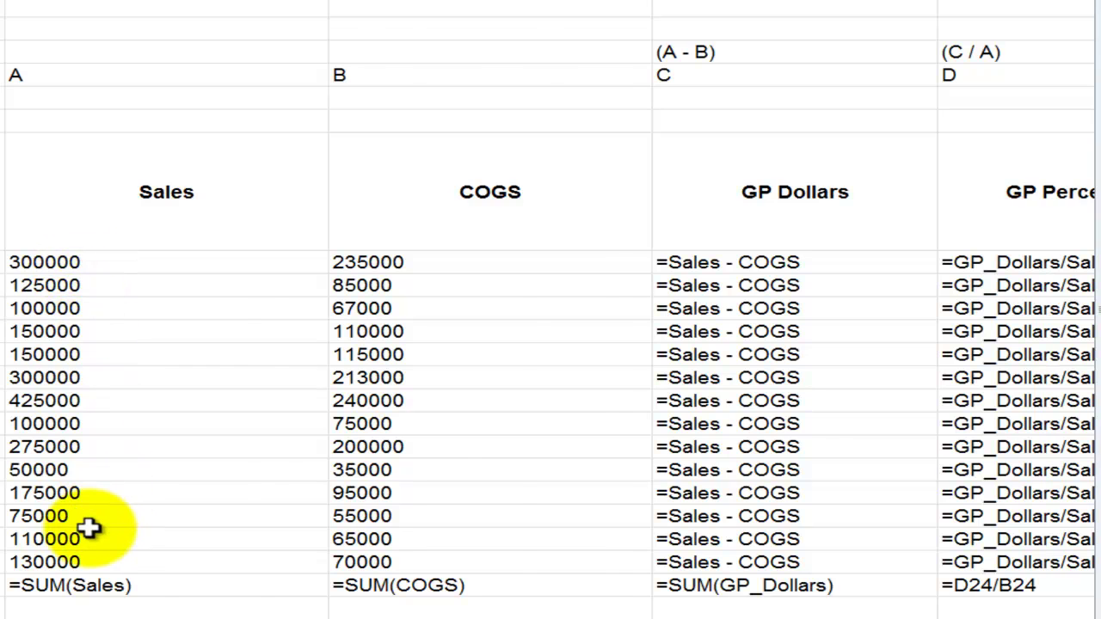
key(ctrl+grave)
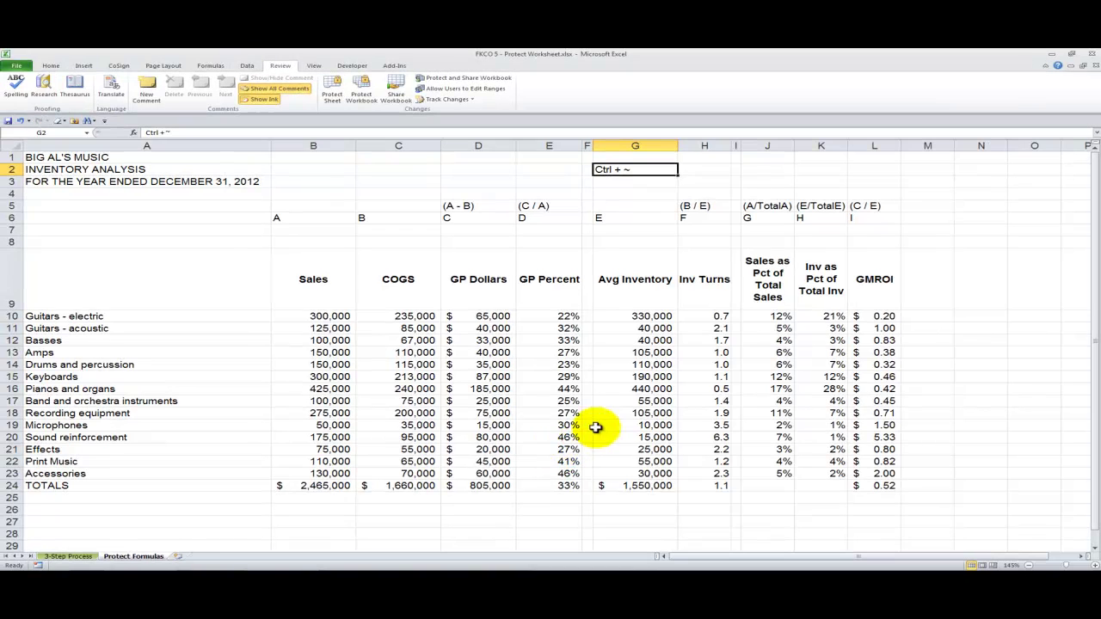
Use Go To Special to select Constants that are numbers only, excluding Text, Logicals and Errors.
click(51, 67)
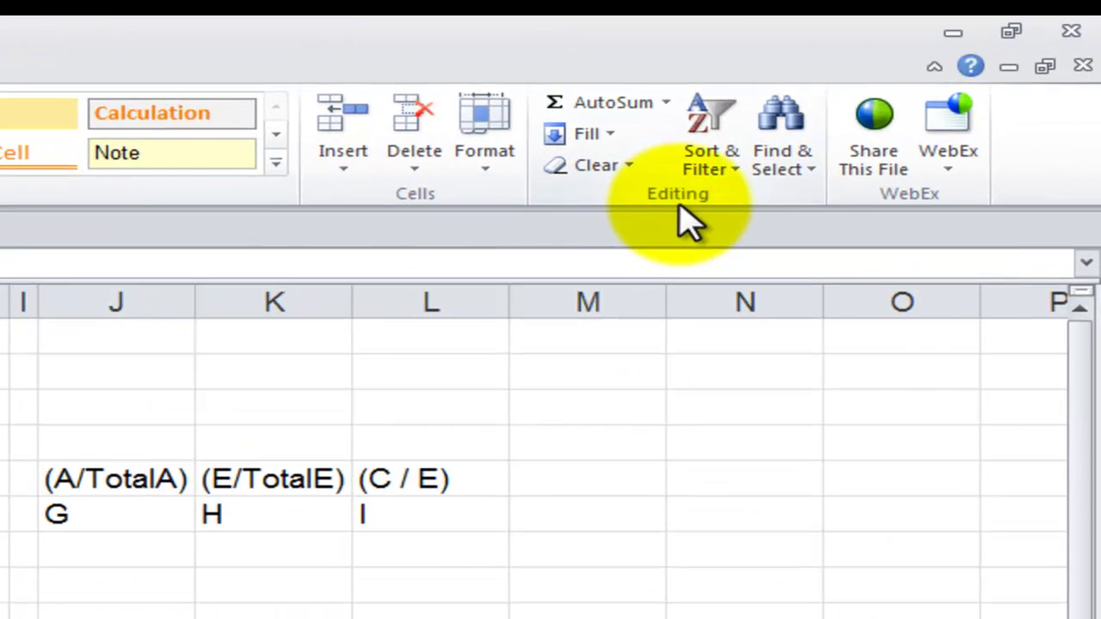
click(813, 170)
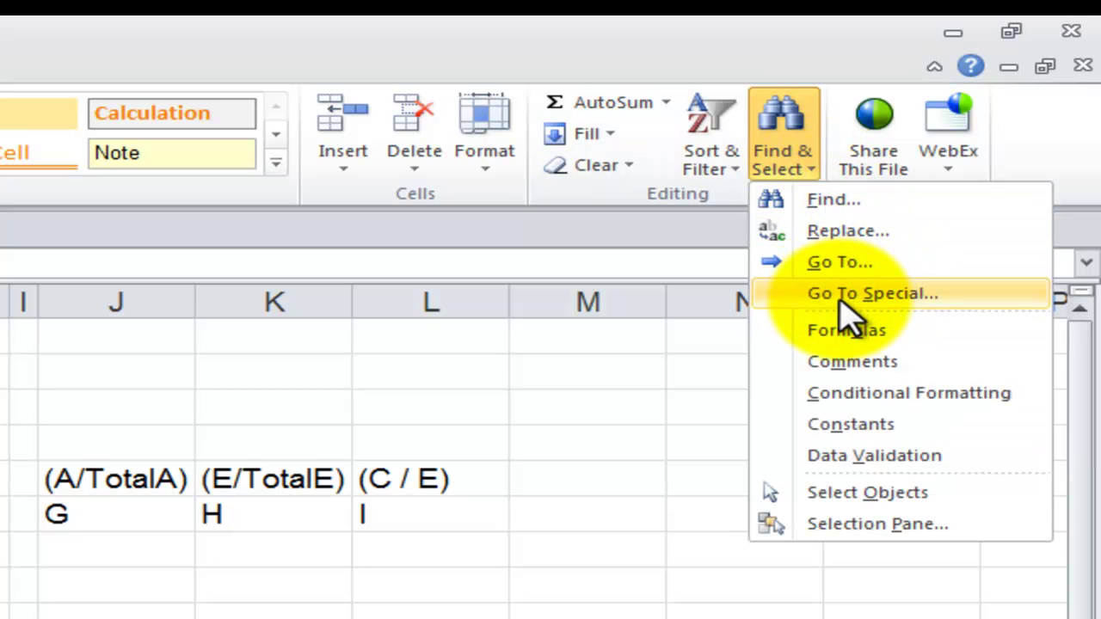
click(843, 296)
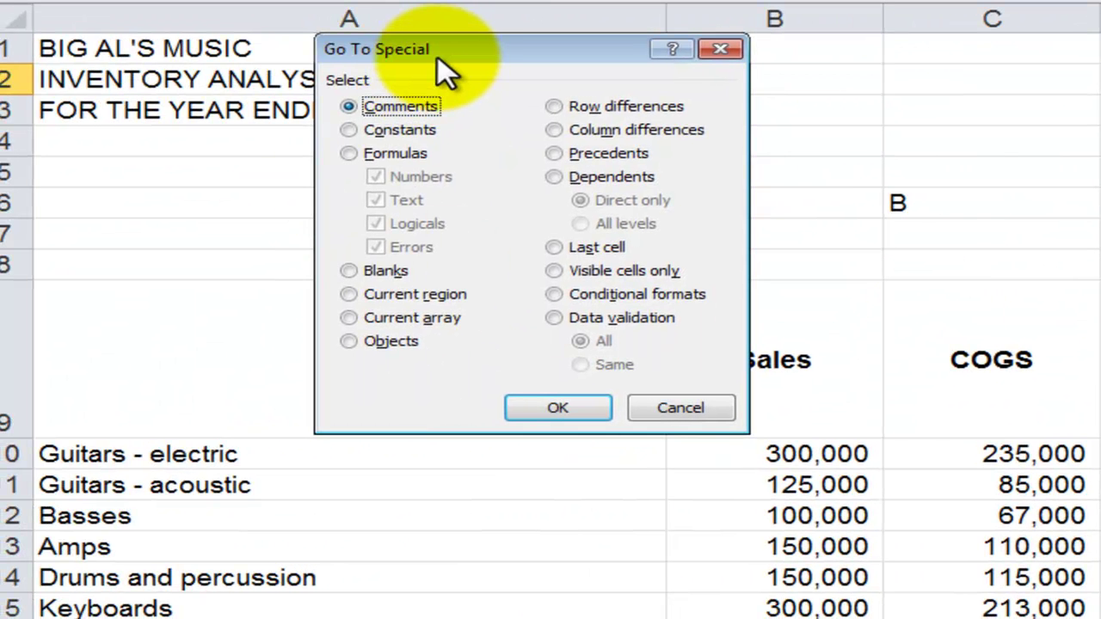
click(350, 133)
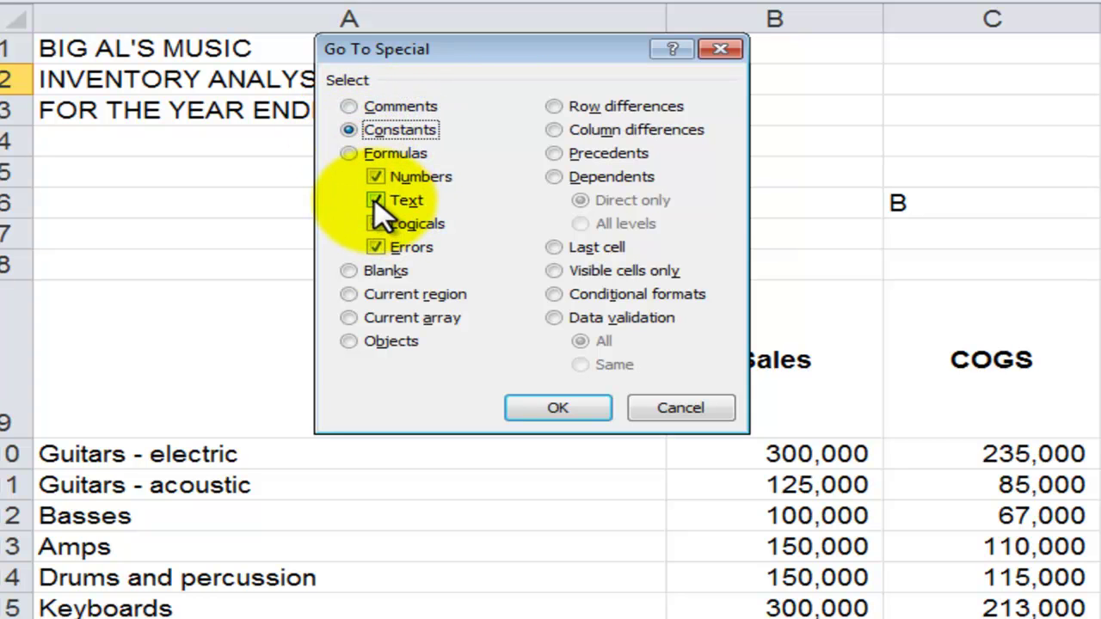
click(376, 199)
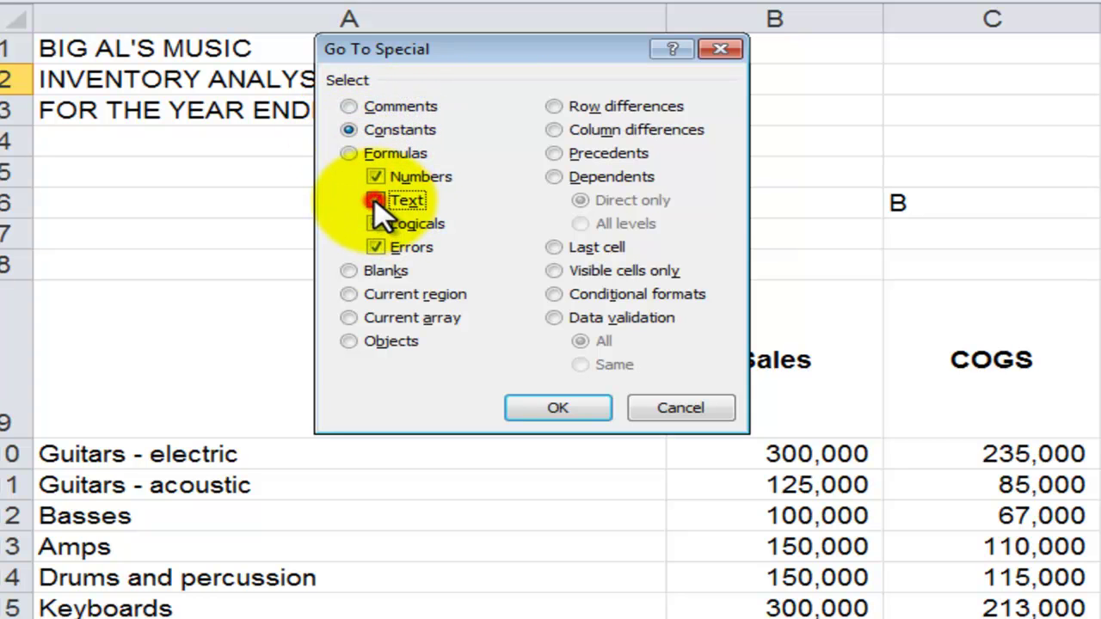
click(376, 224)
click(377, 247)
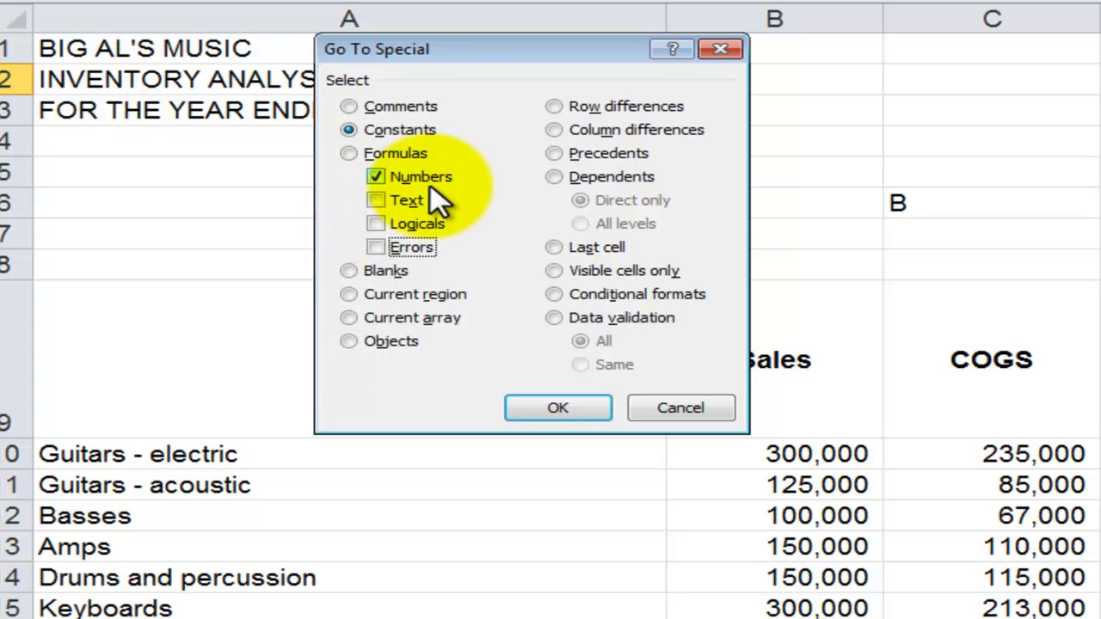
click(559, 407)
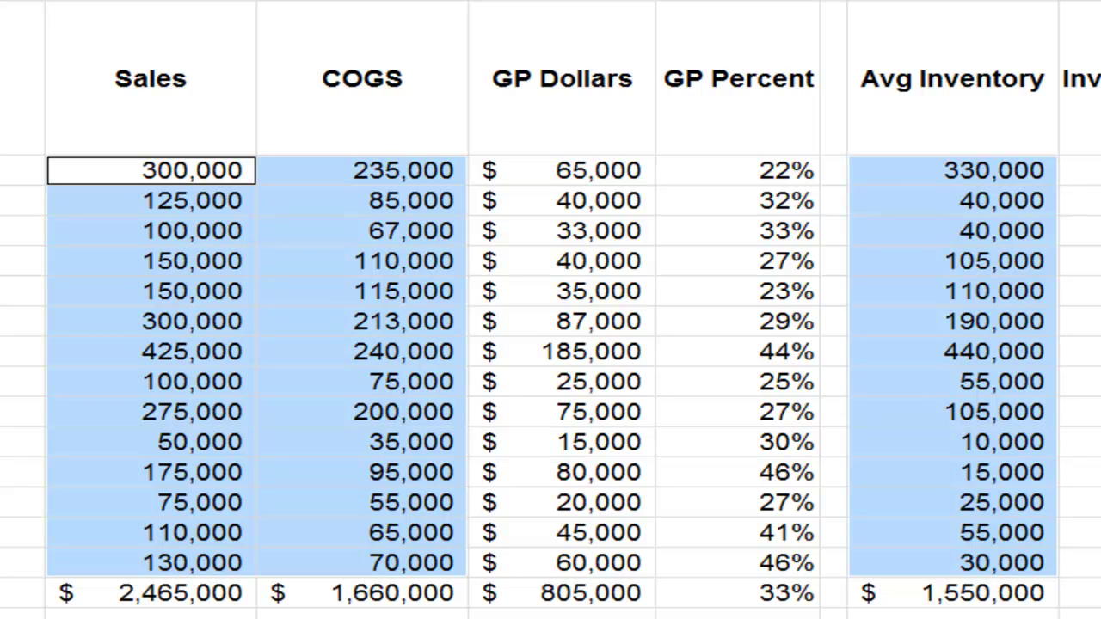
Clear Locked on the Format Cells Protection tab for the selected numeric input cells.
right_click(114, 172)
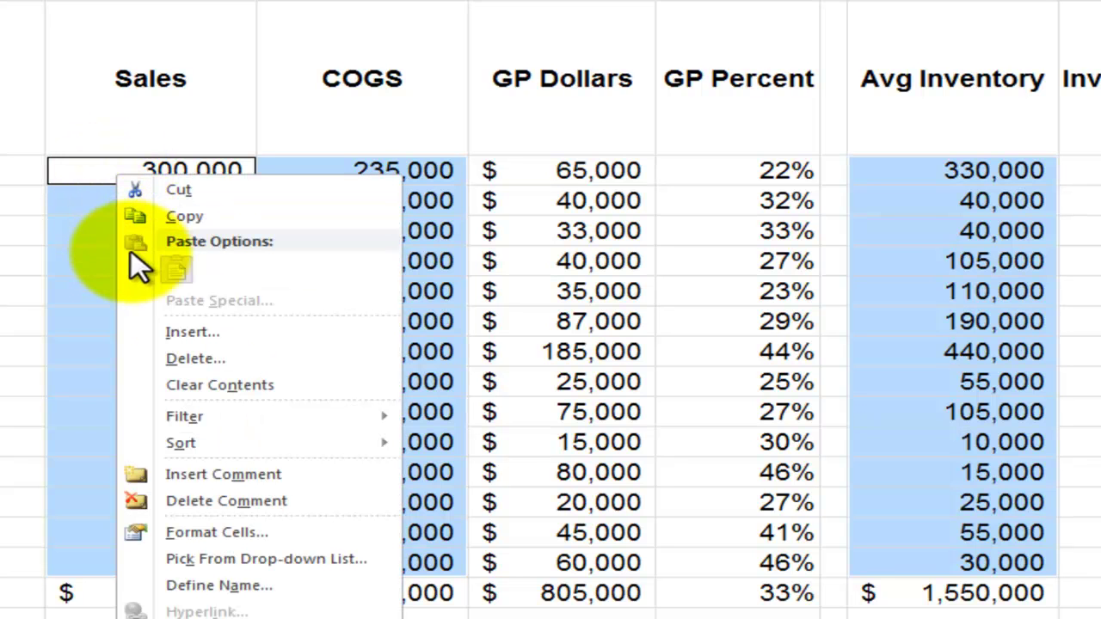
click(202, 534)
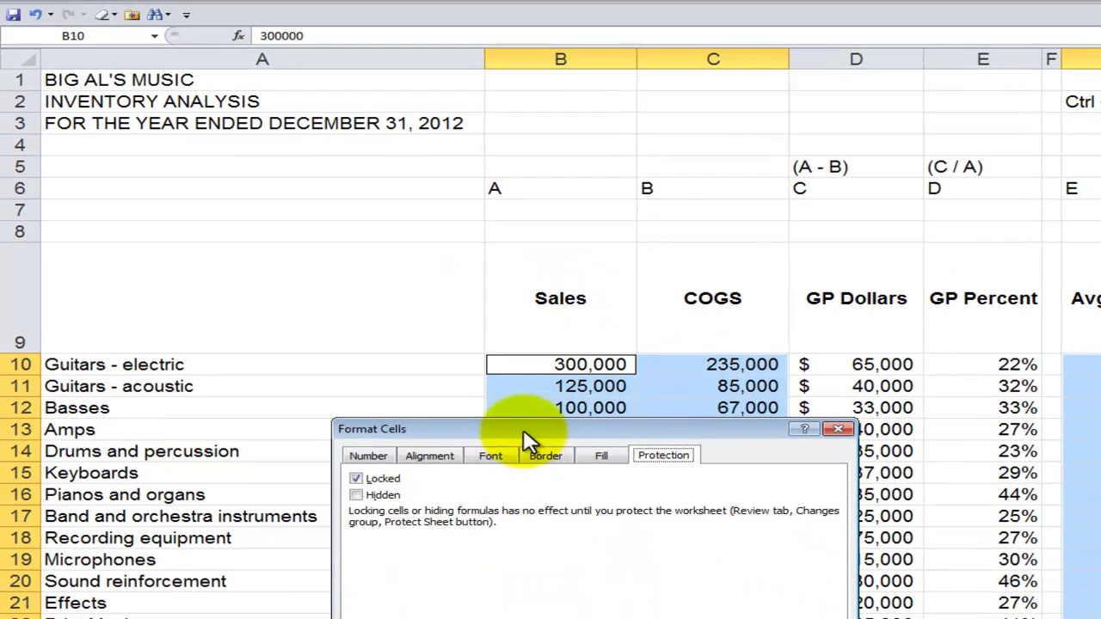
drag(517, 421, 283, 78)
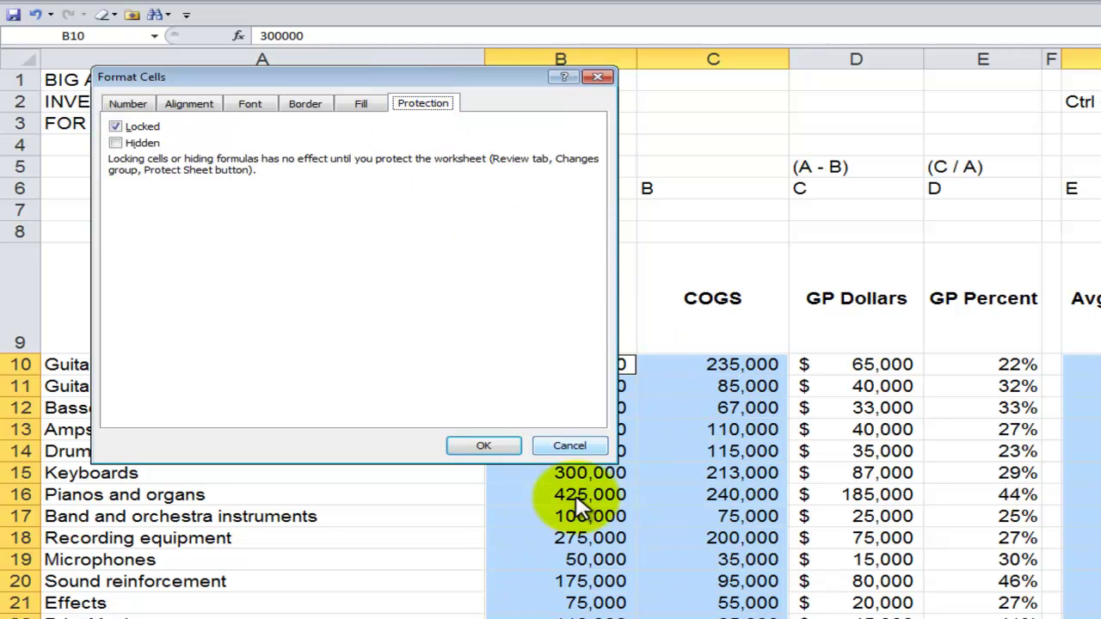
click(118, 129)
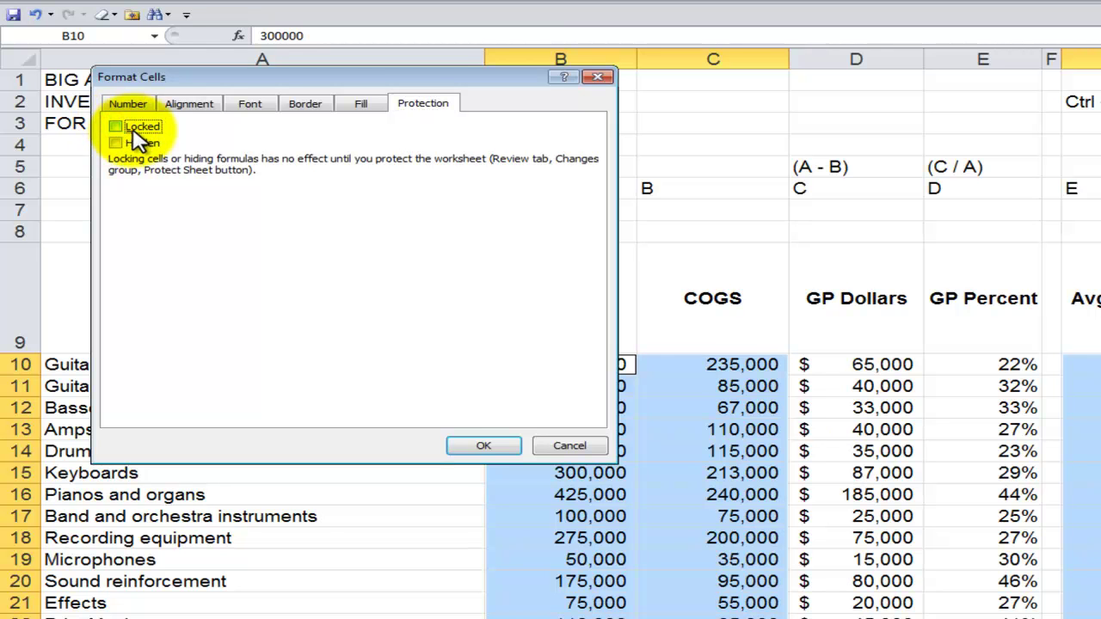
click(475, 447)
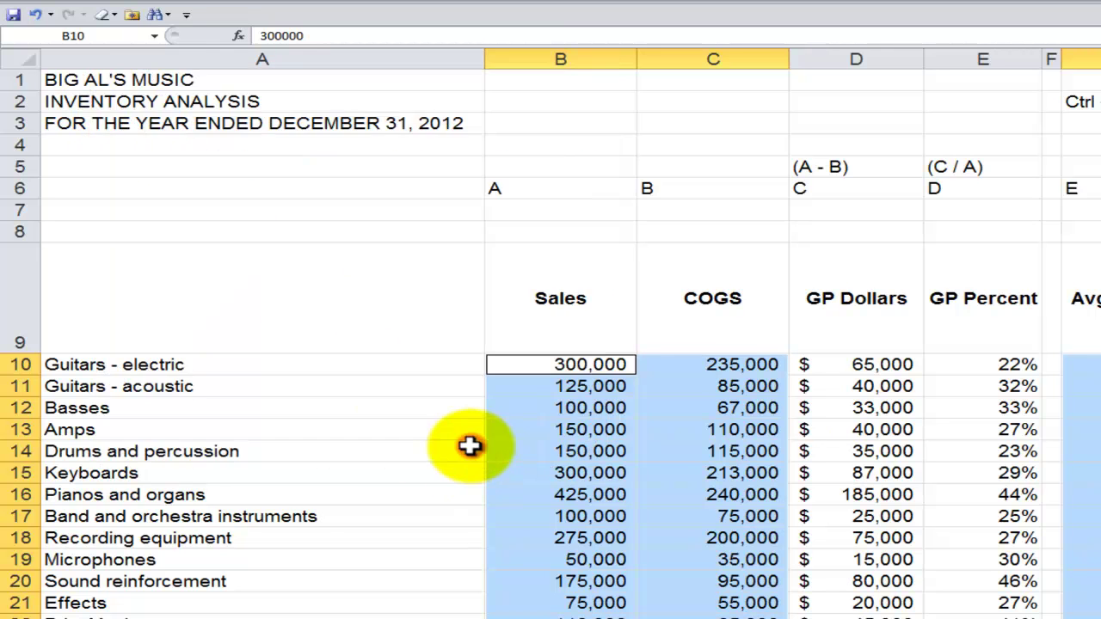
Protect the sheet without a password, with Select locked cells off and Select unlocked cells on.
click(388, 431)
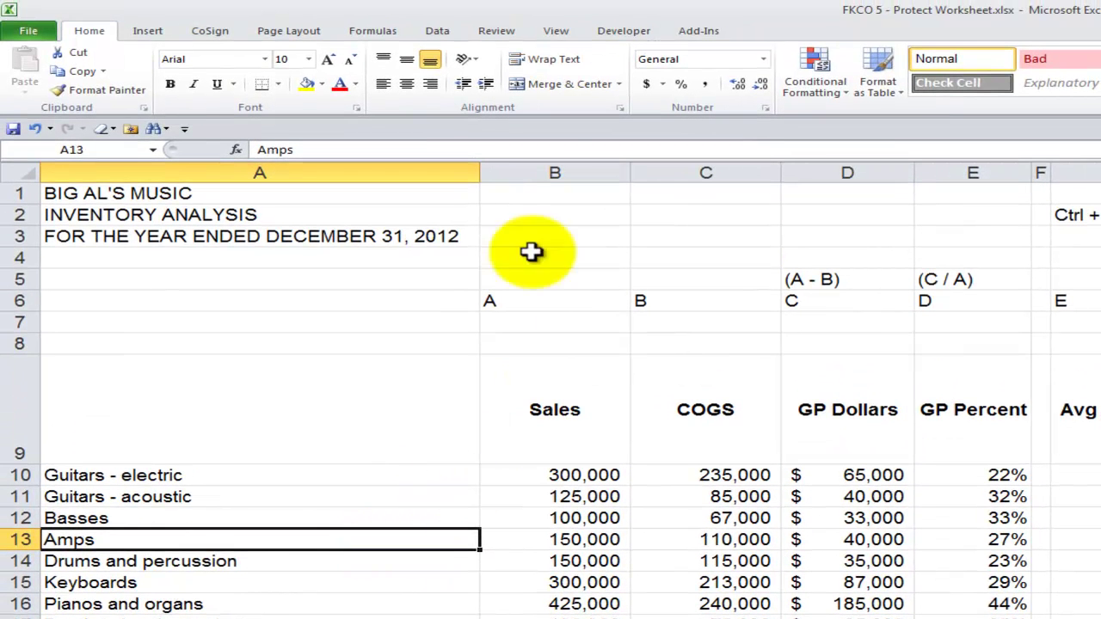
click(499, 33)
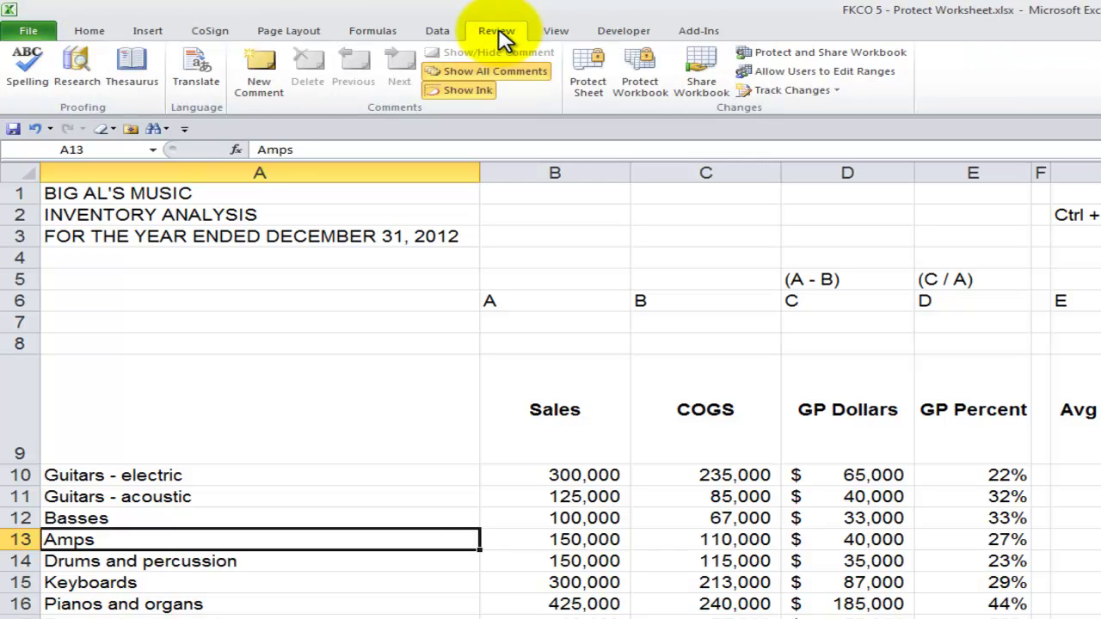
click(588, 86)
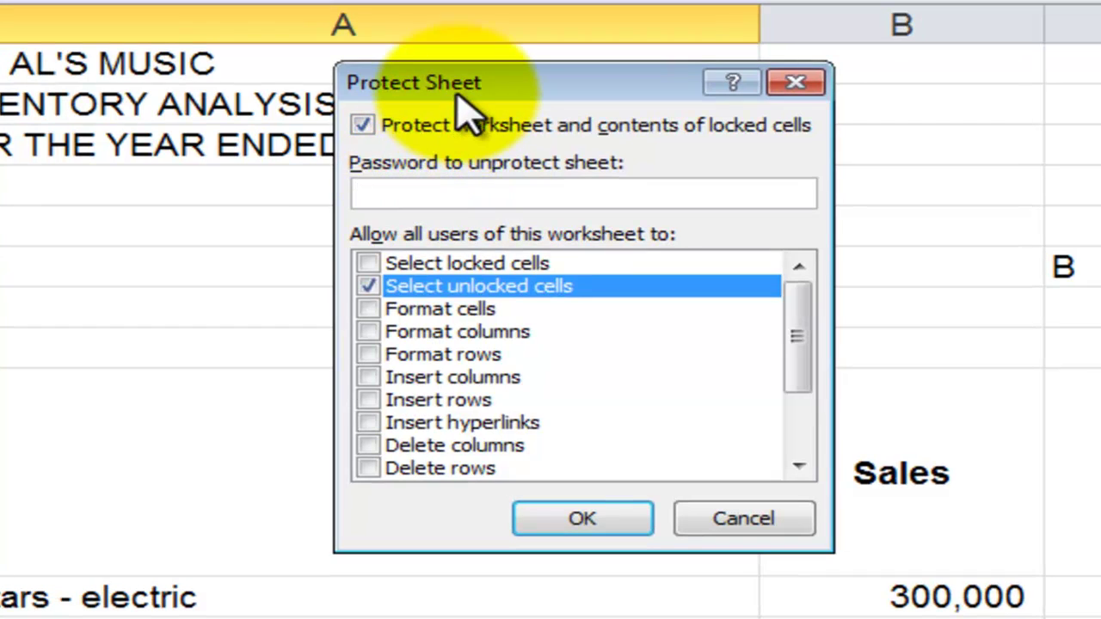
drag(466, 82, 415, 69)
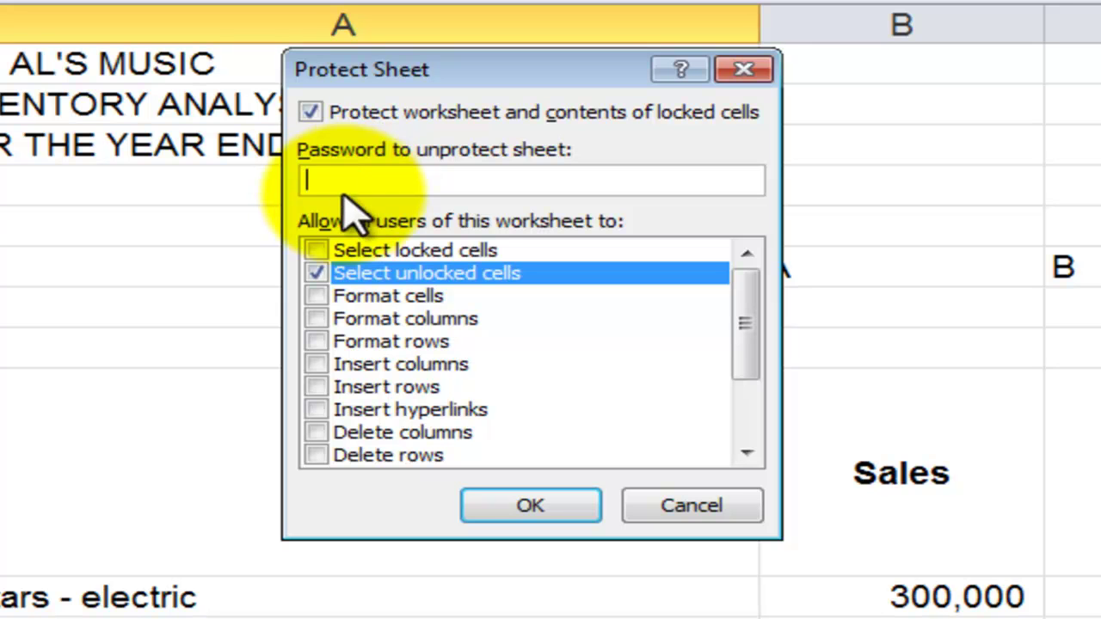
click(315, 250)
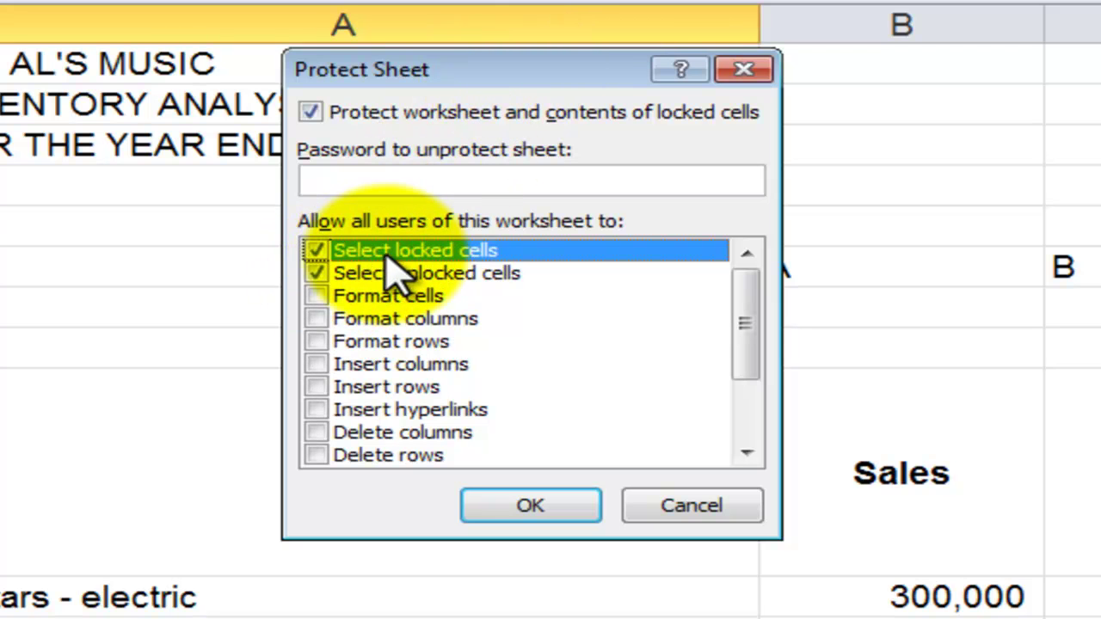
click(316, 248)
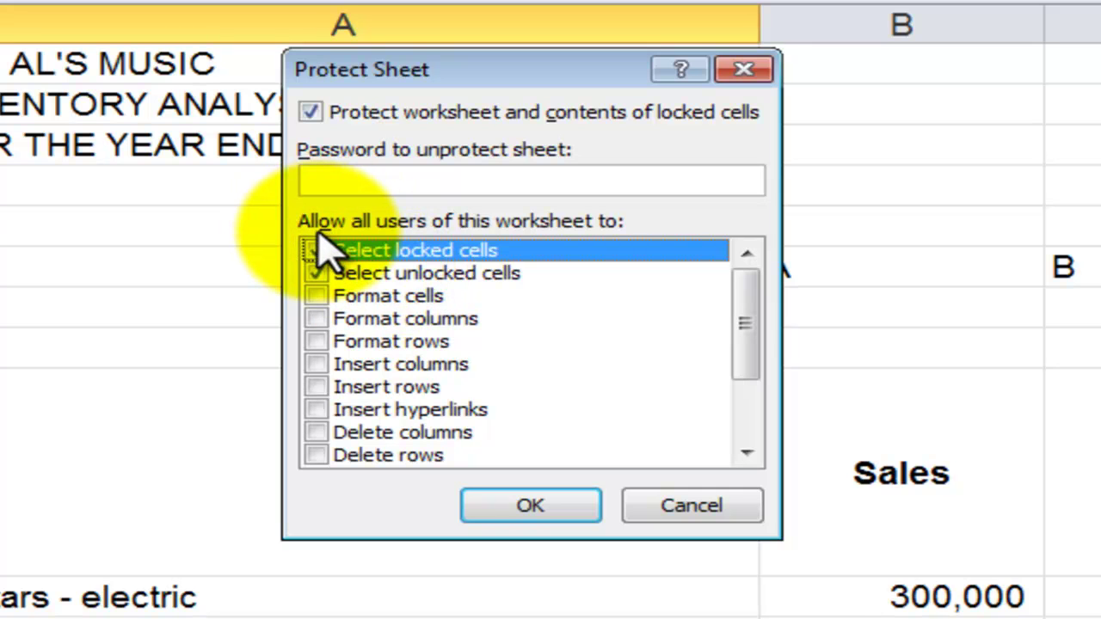
click(318, 248)
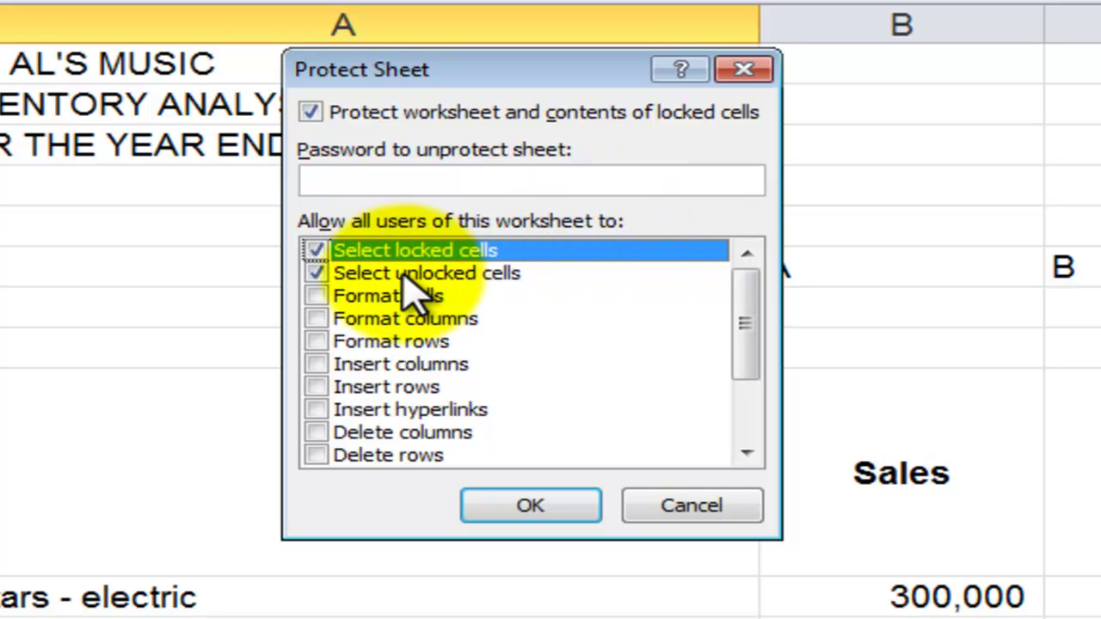
click(315, 250)
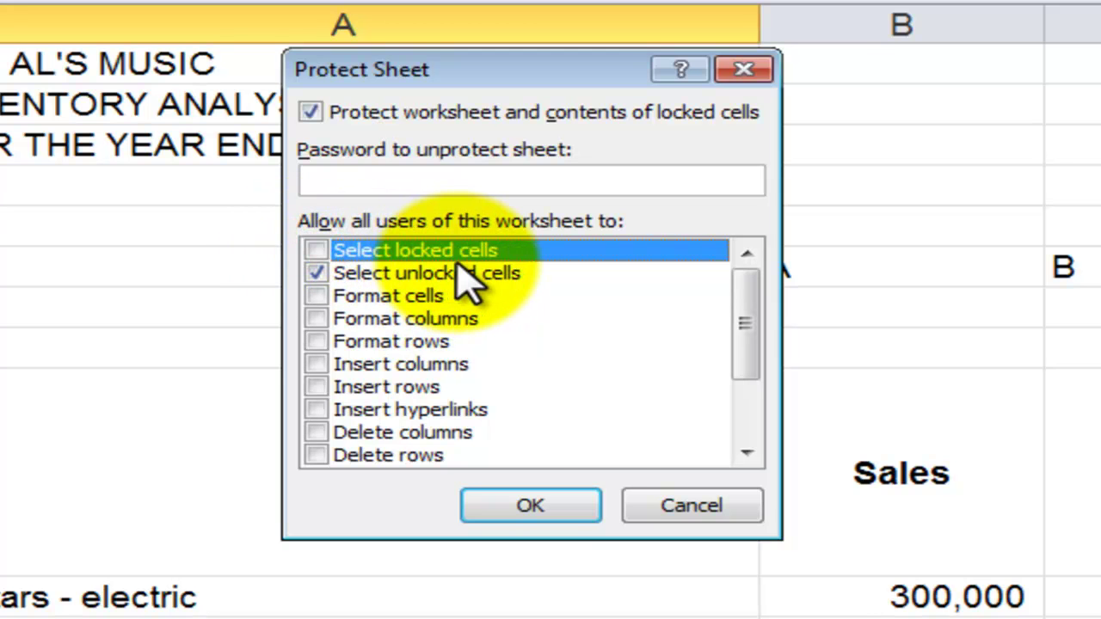
click(535, 506)
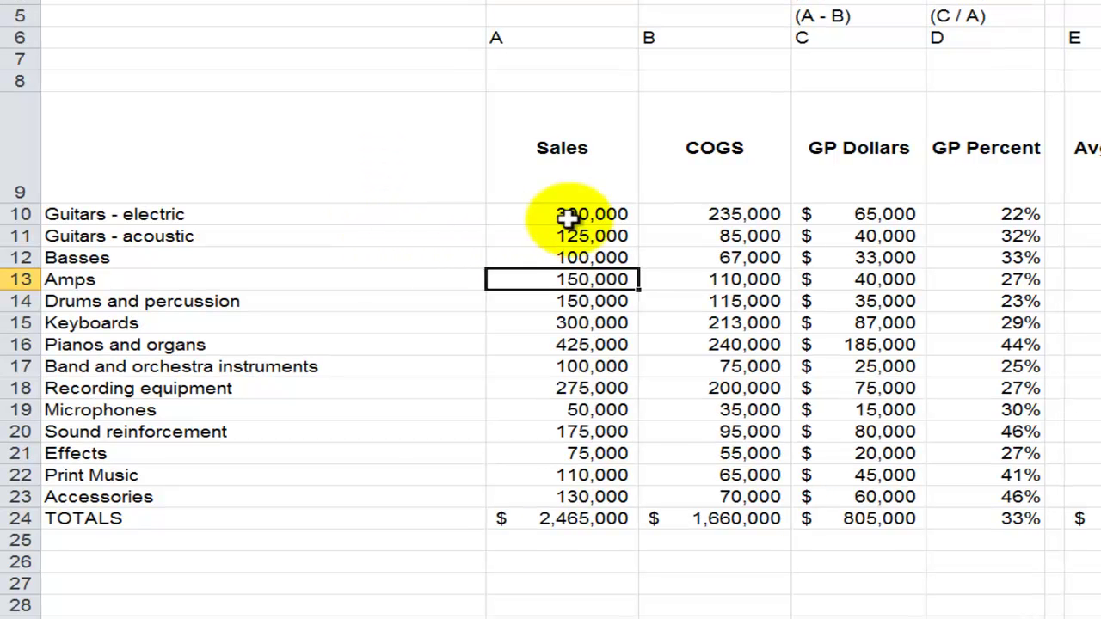
click(642, 283)
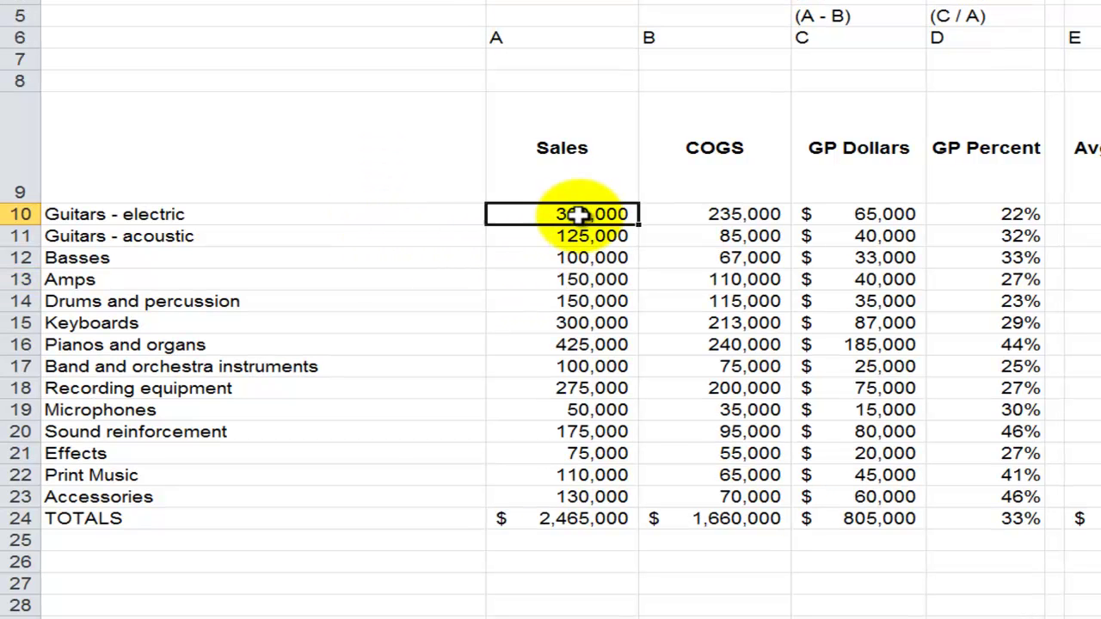
click(574, 235)
click(559, 257)
click(561, 213)
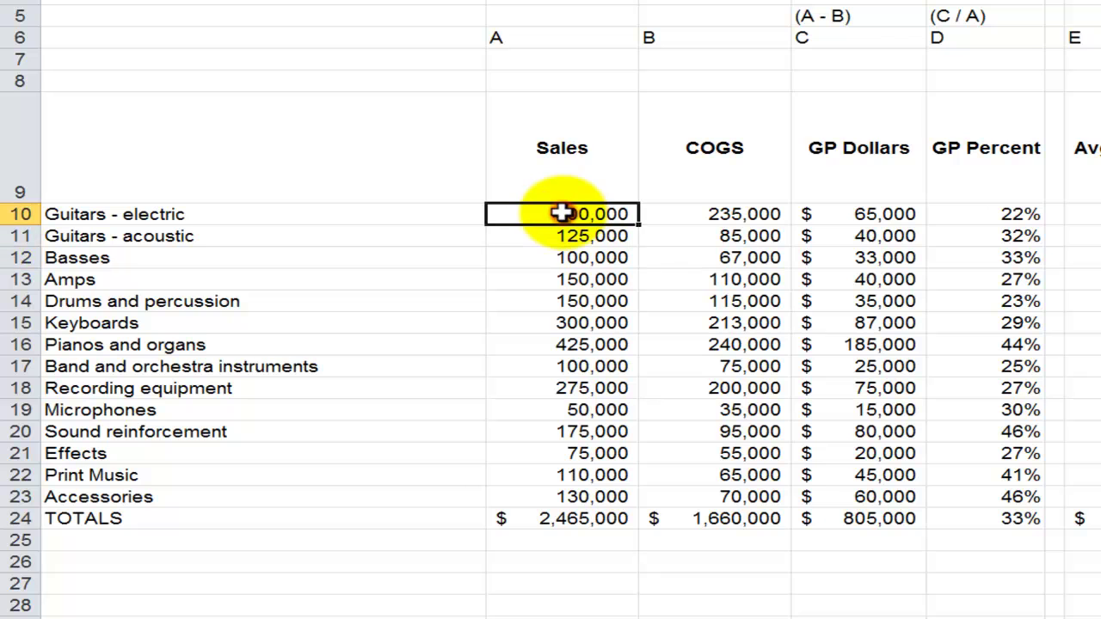
text(555)
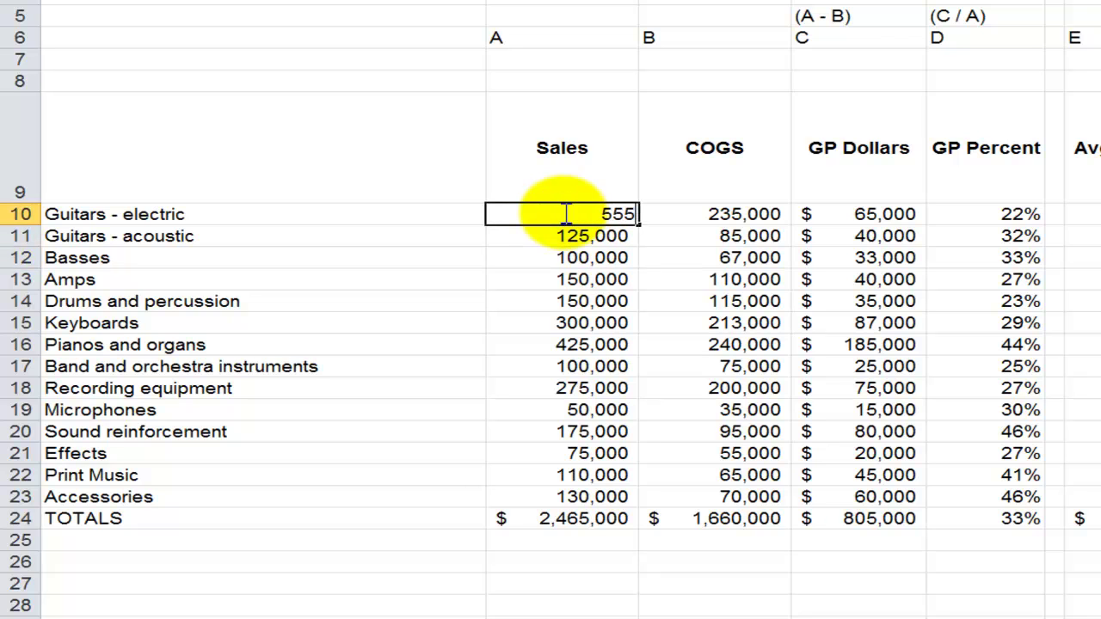
key(Return)
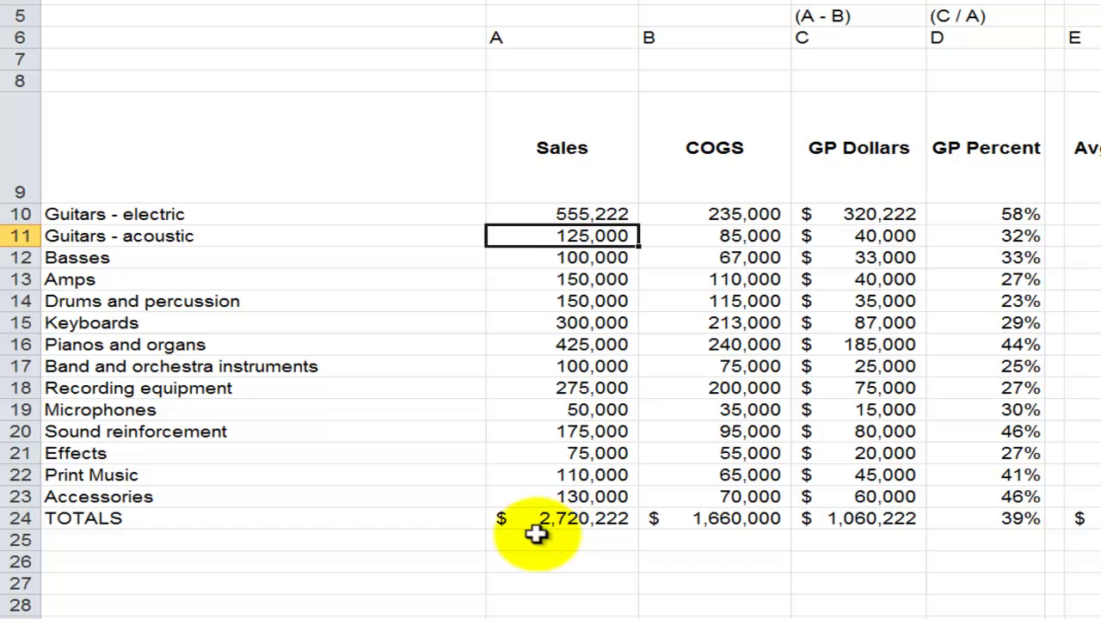
key(ctrl+z)
click(627, 431)
click(699, 409)
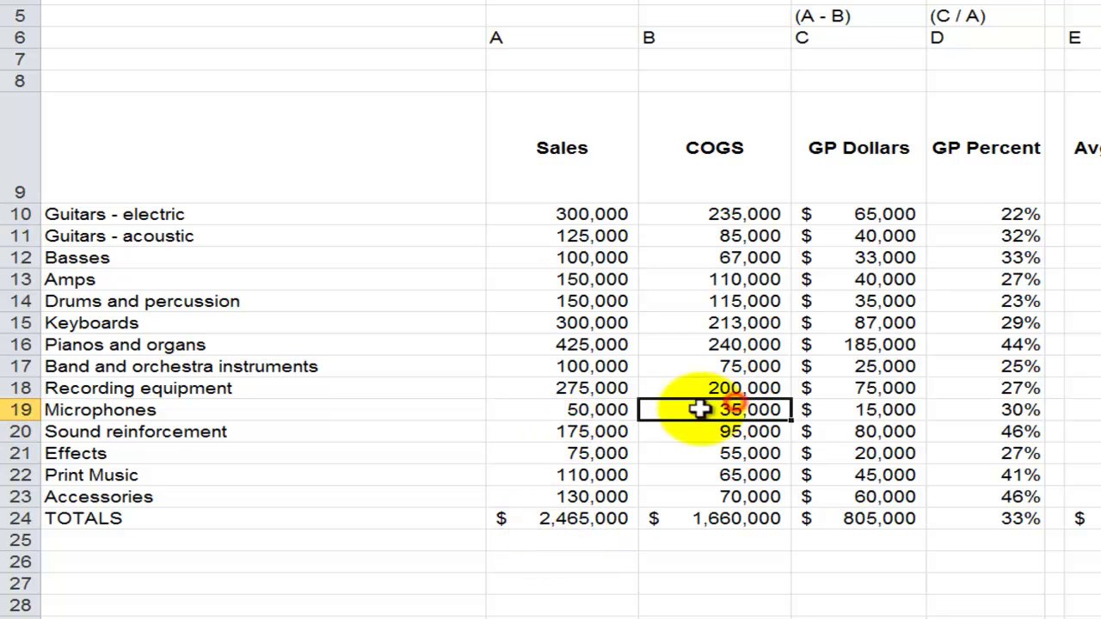
click(572, 453)
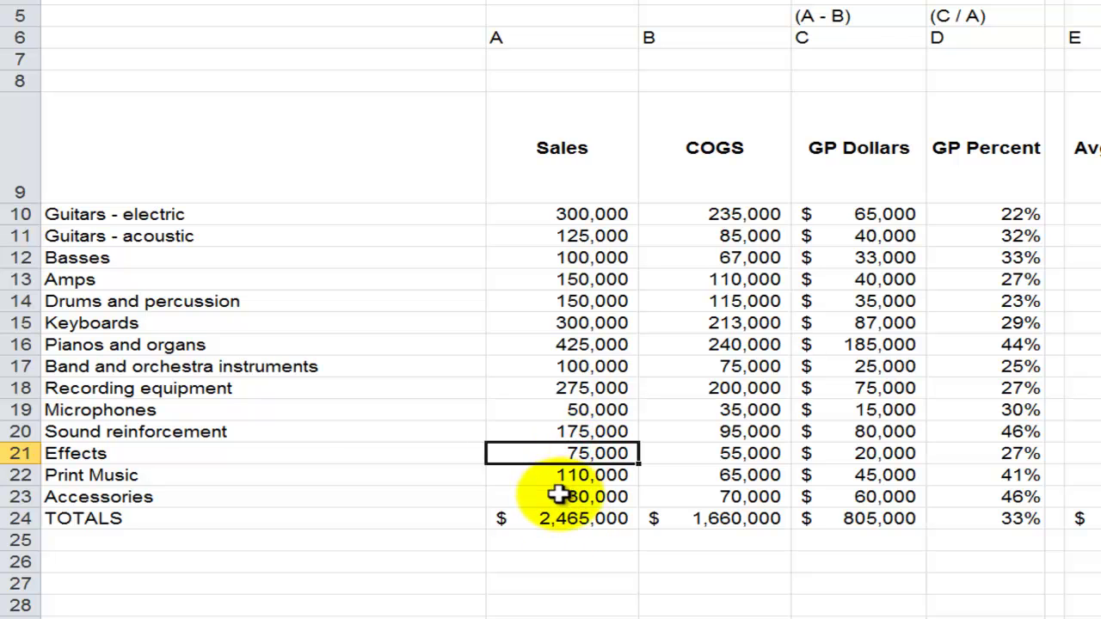
click(558, 496)
key(ctrl+Home)
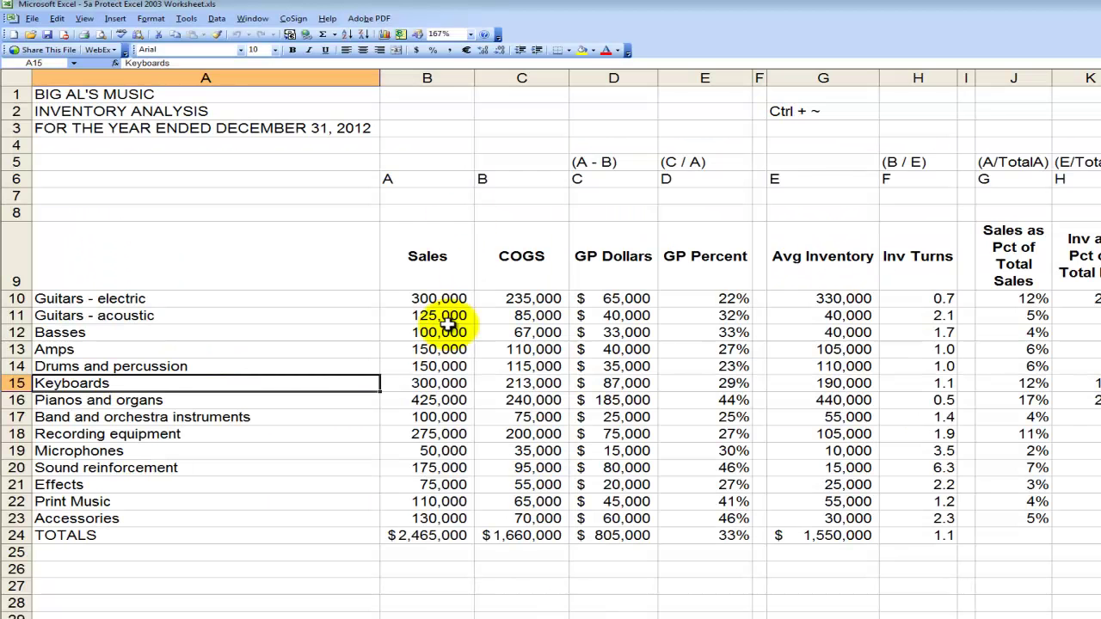
Check that the Sales total in B24 reads =SUM(B10:B23), leaving it unchanged.
click(442, 313)
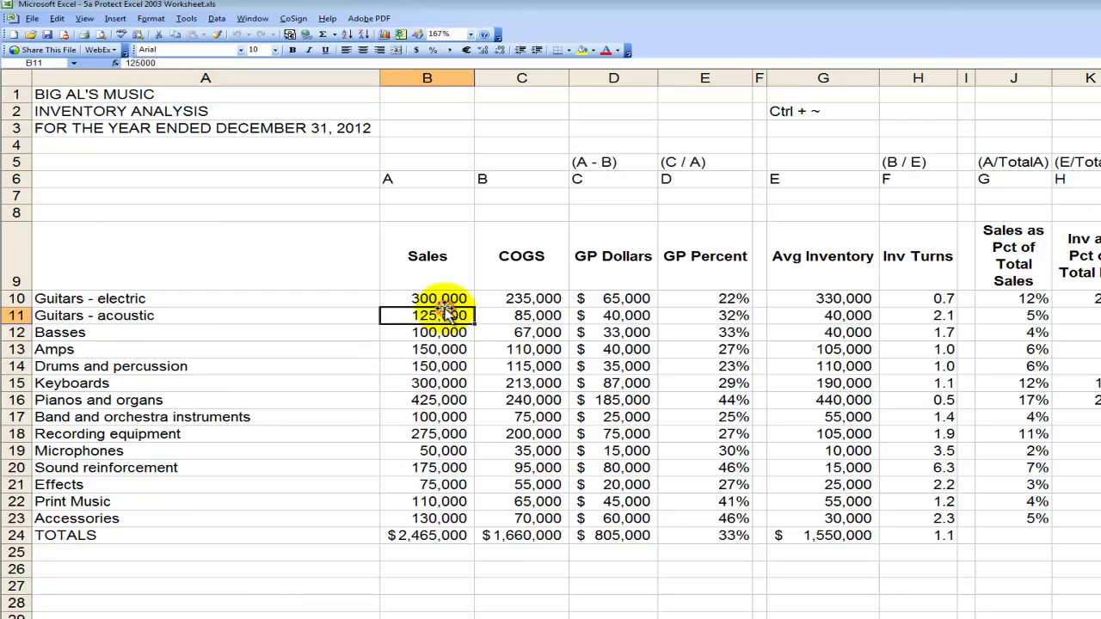
double_click(414, 537)
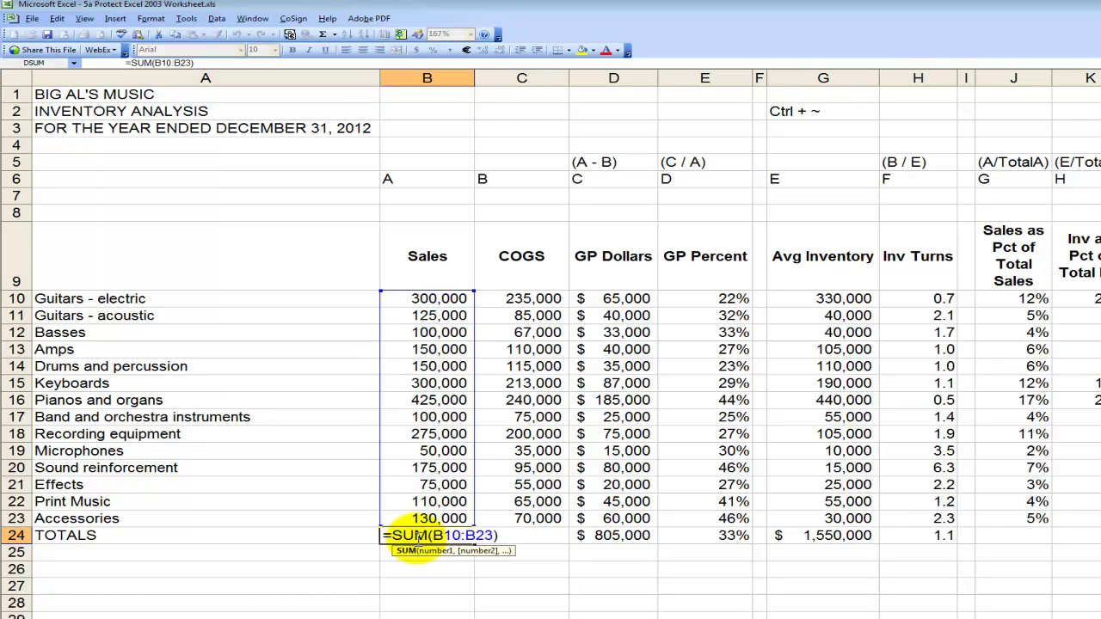
key(Escape)
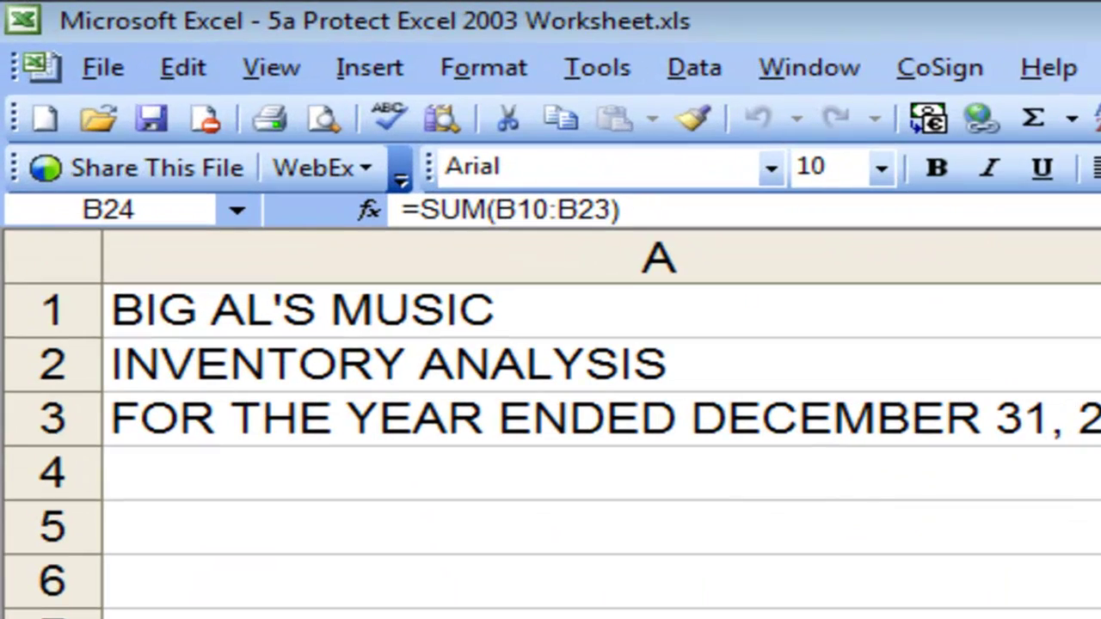
Select numeric constants only via Go To Special, unticking Text, Logicals and Errors.
click(189, 73)
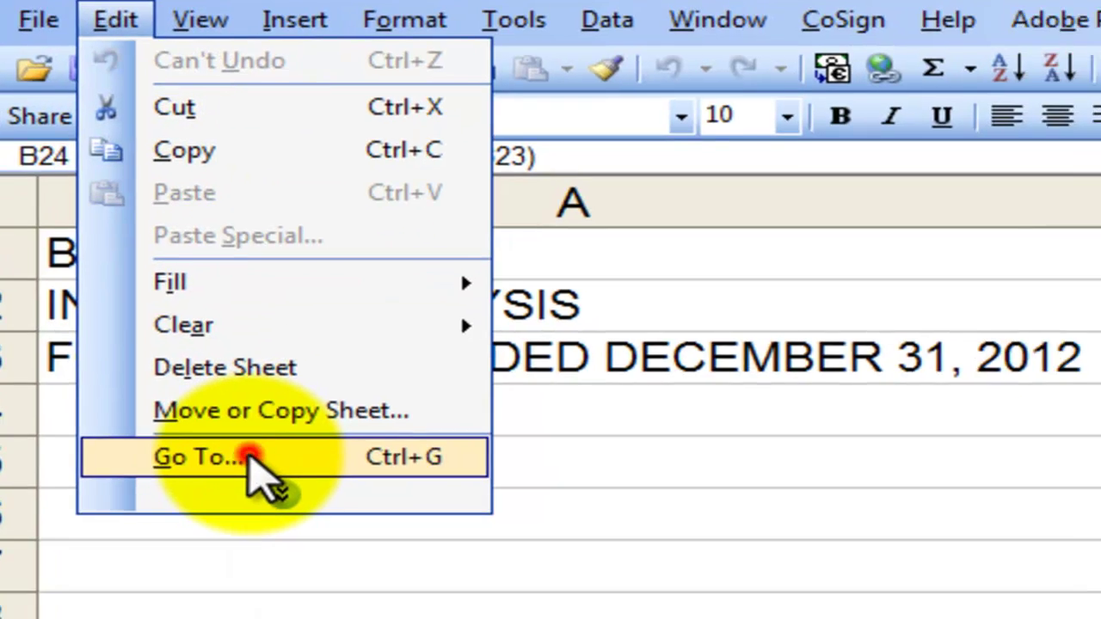
click(324, 522)
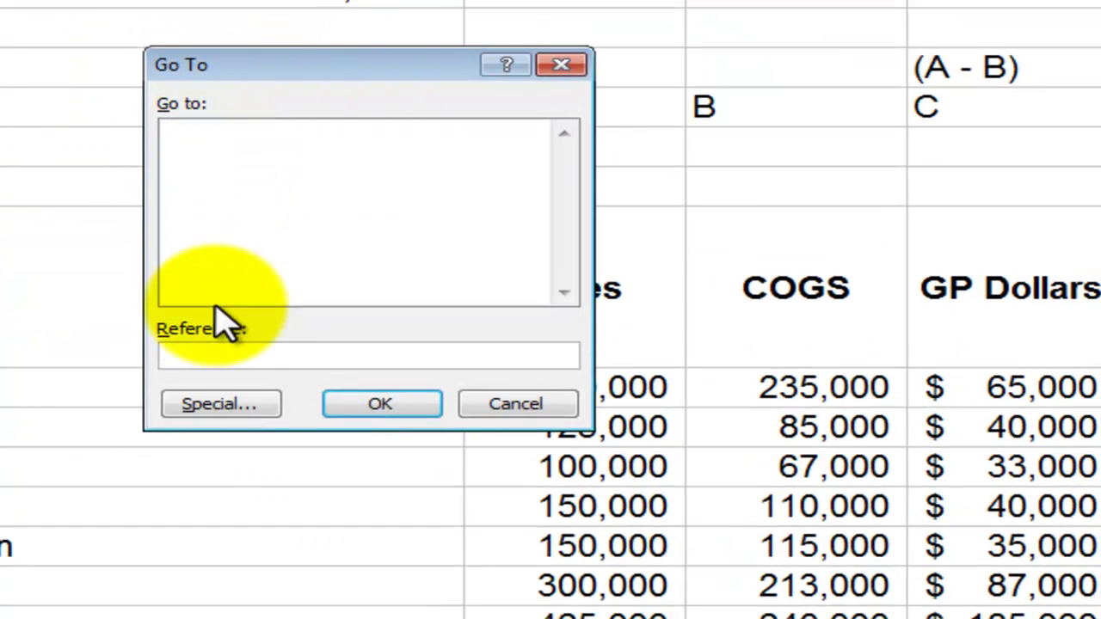
click(227, 411)
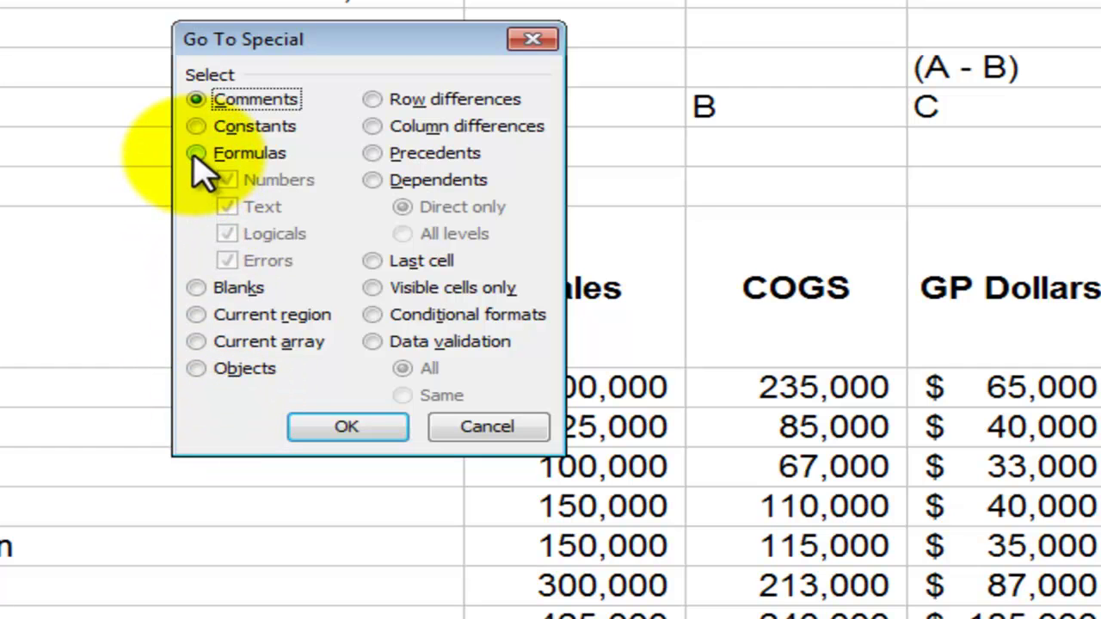
click(196, 126)
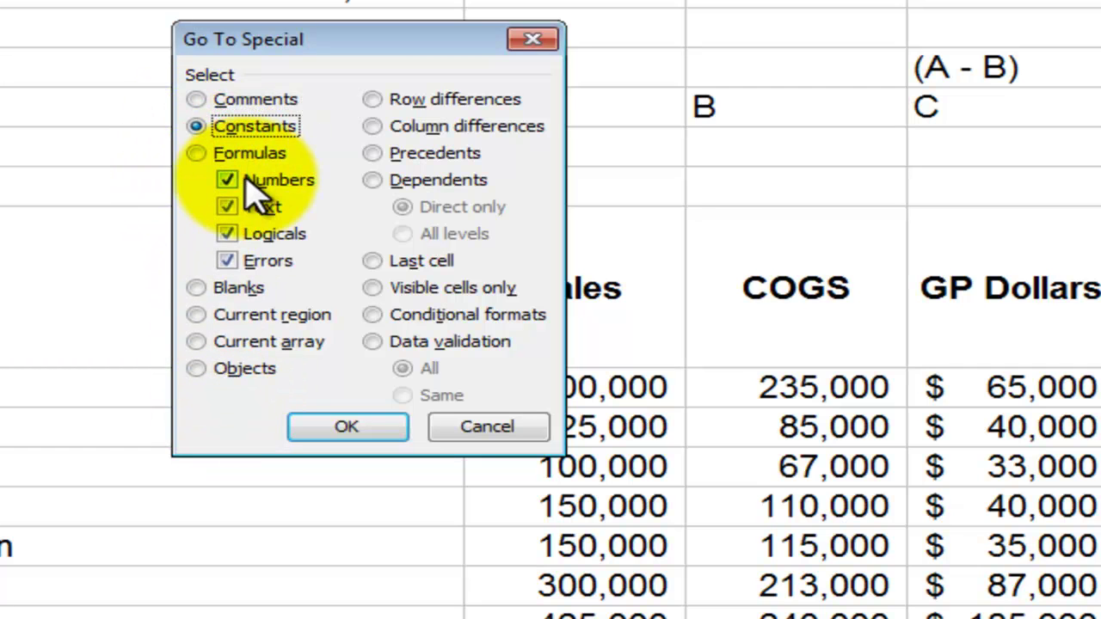
click(231, 206)
click(231, 234)
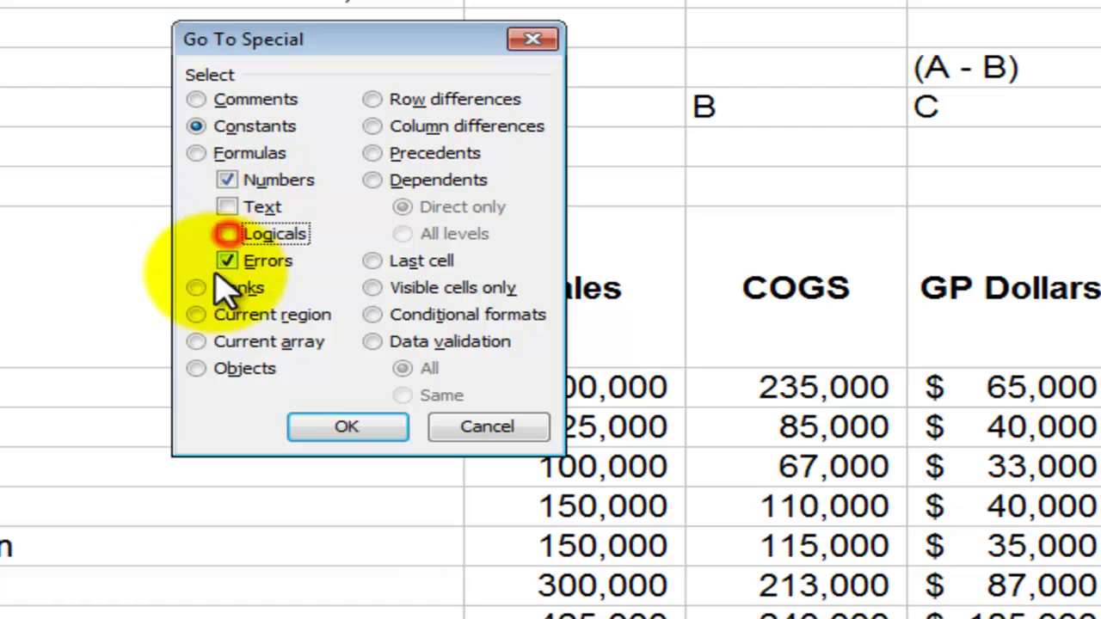
click(228, 260)
click(340, 427)
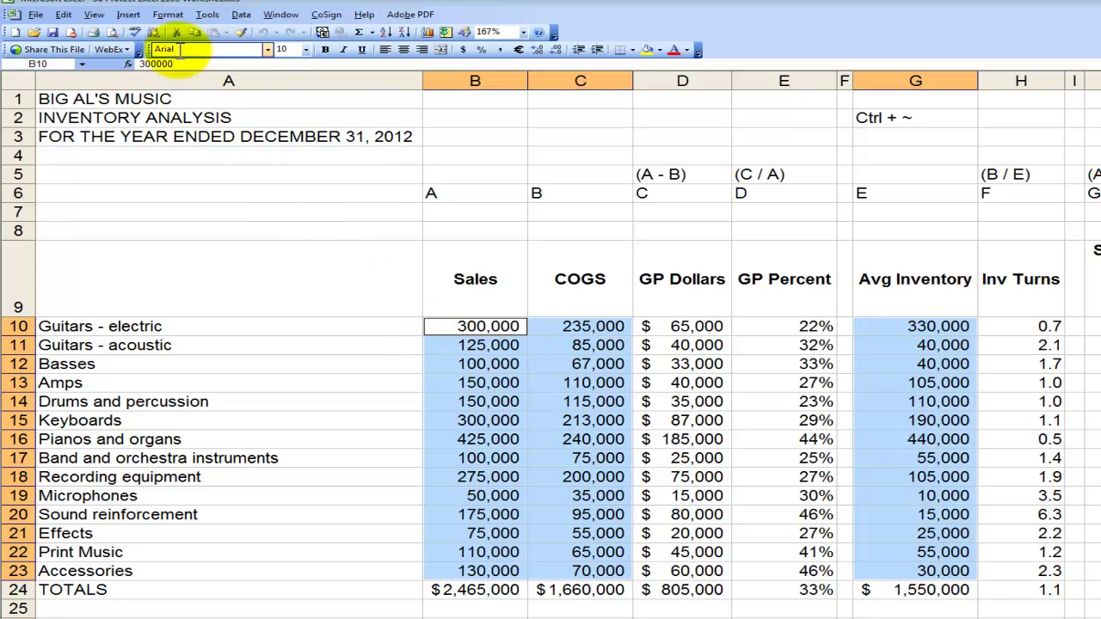
Untick Locked under Format > Cells > Protection for the selected input cells.
click(169, 14)
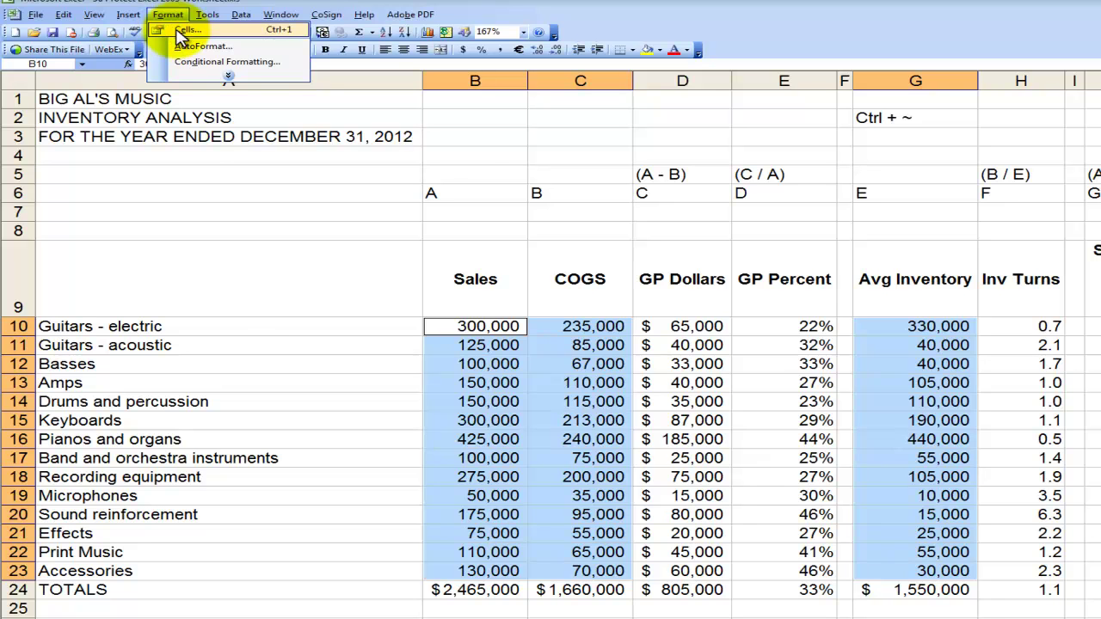
click(185, 30)
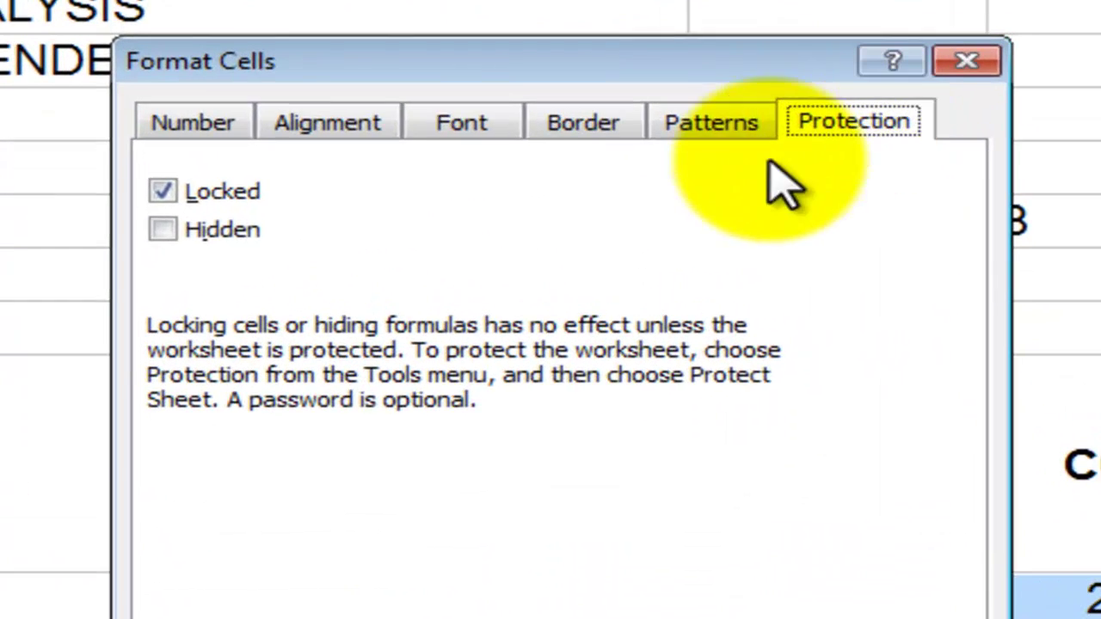
click(163, 191)
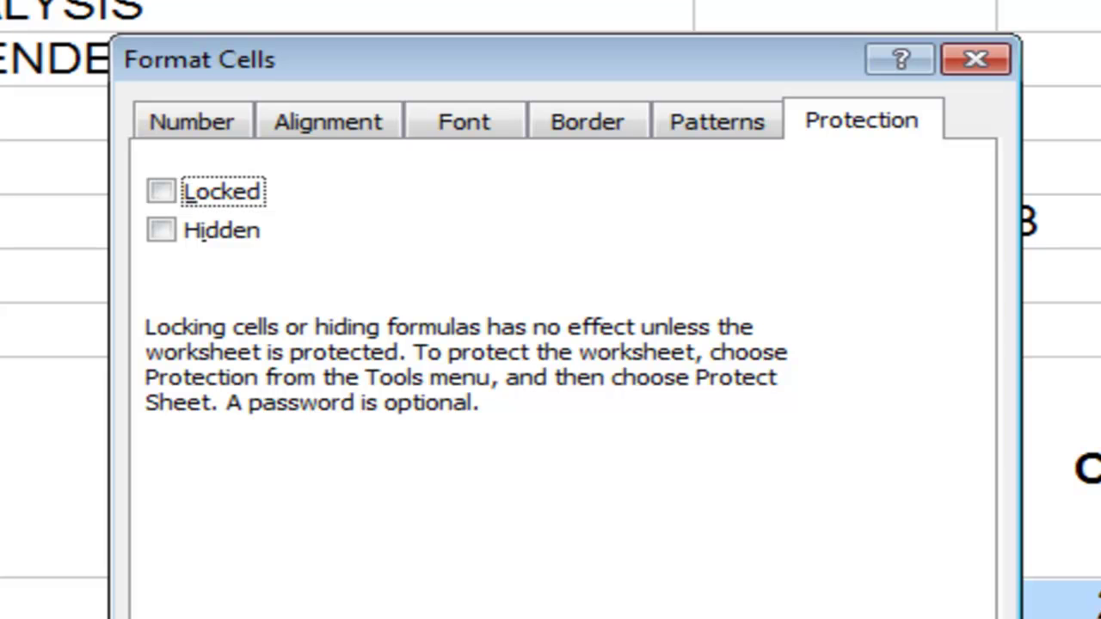
key(Return)
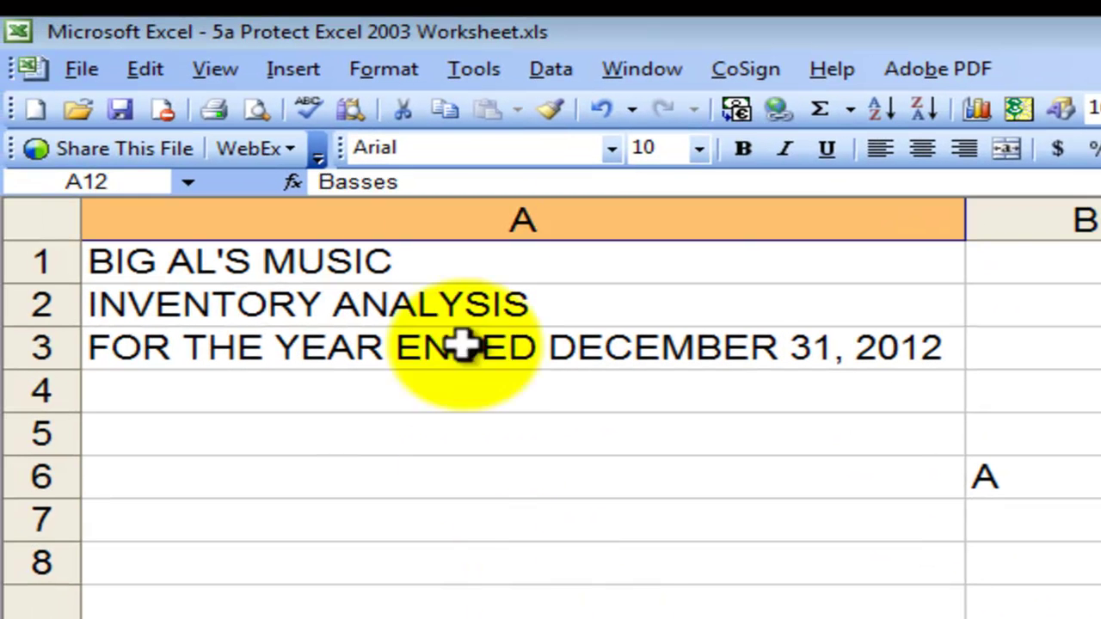
Protect the sheet from Tools > Protection with Select locked cells unticked.
click(474, 71)
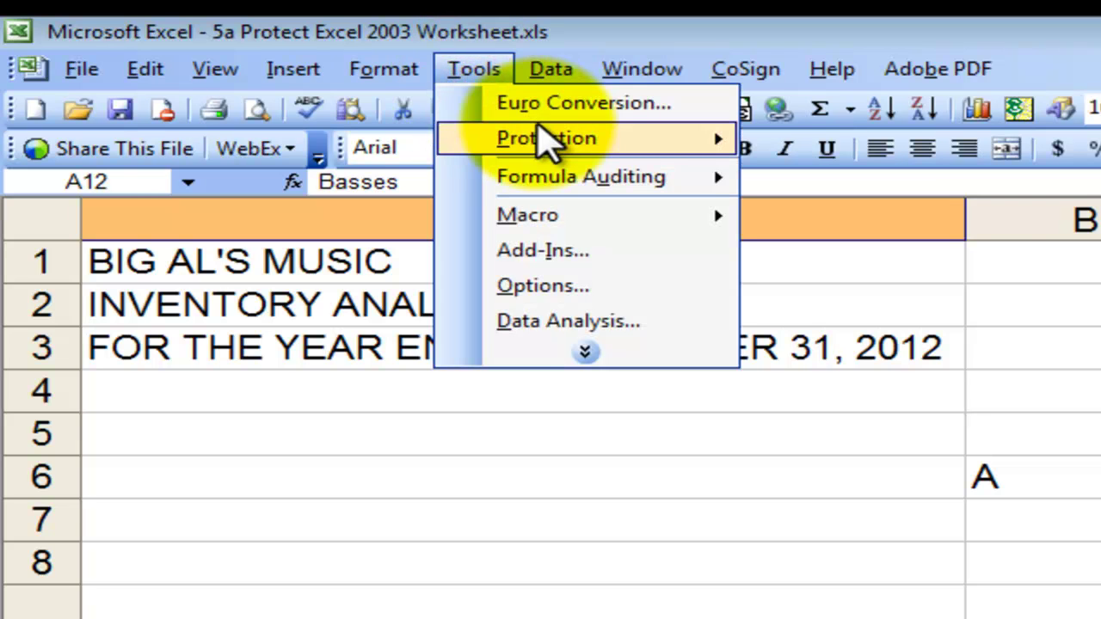
mouse_move(541, 140)
click(857, 142)
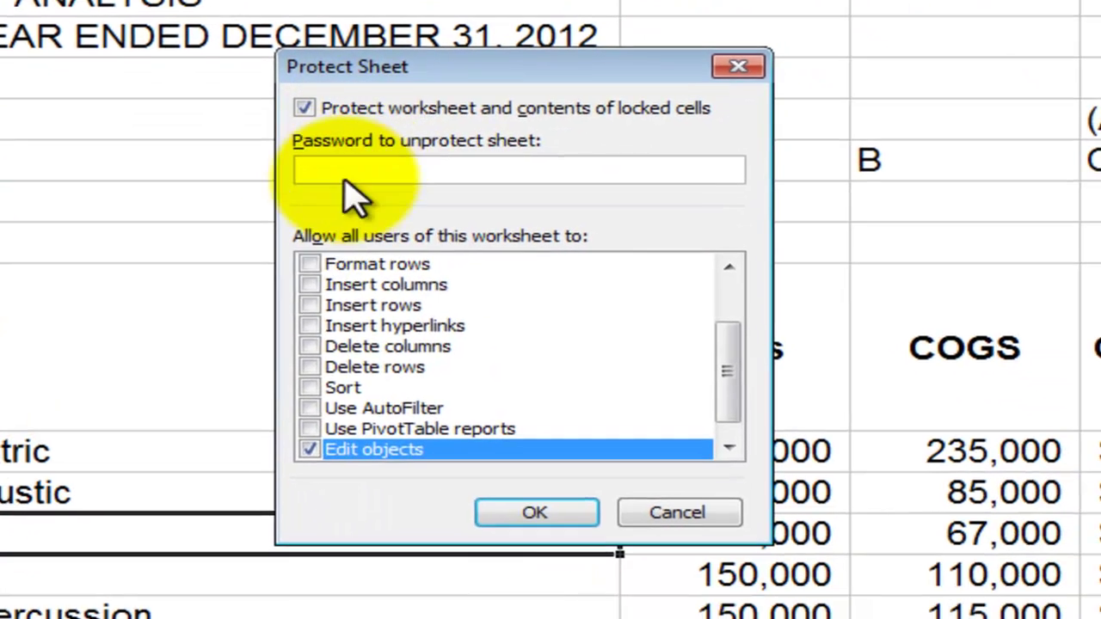
drag(736, 331, 740, 302)
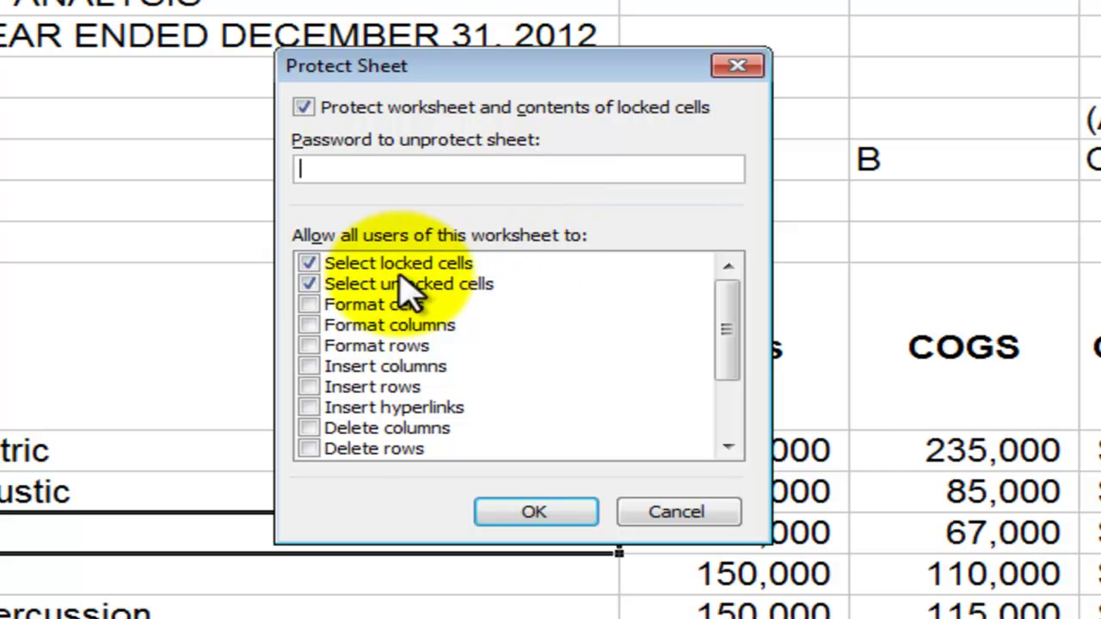
click(309, 264)
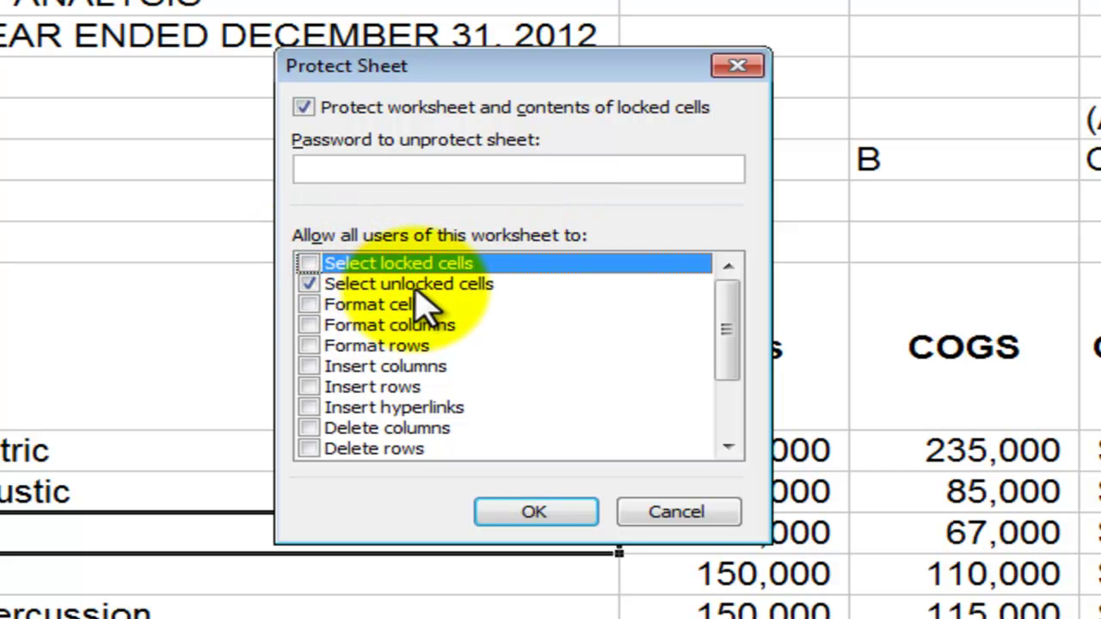
click(514, 523)
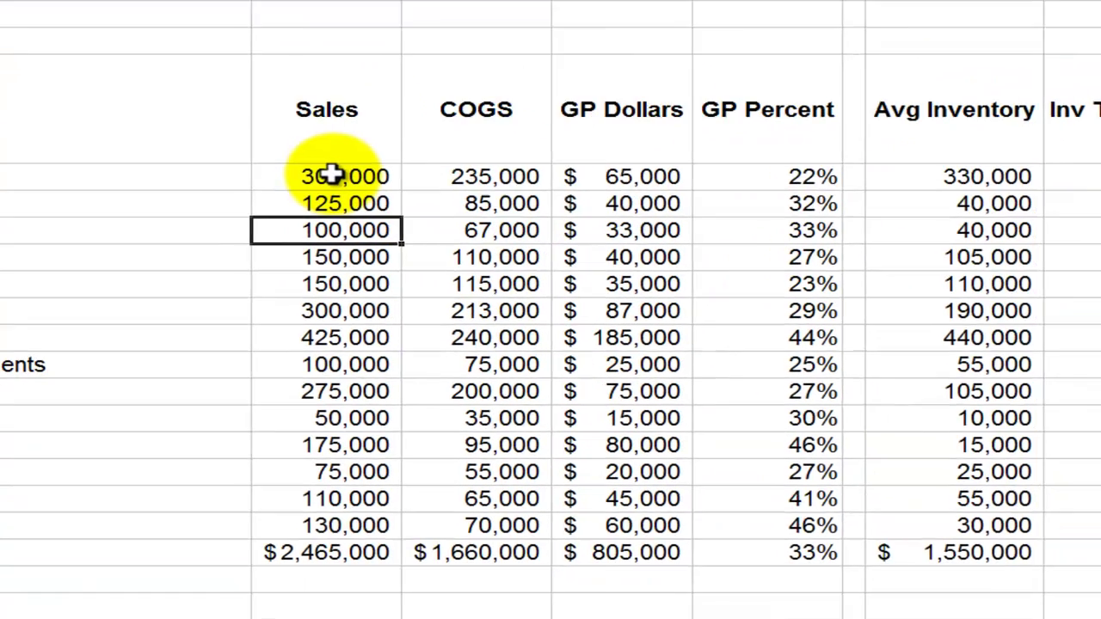
Replace the 300,000 Guitars - electric sales figure with 254,789.
click(651, 387)
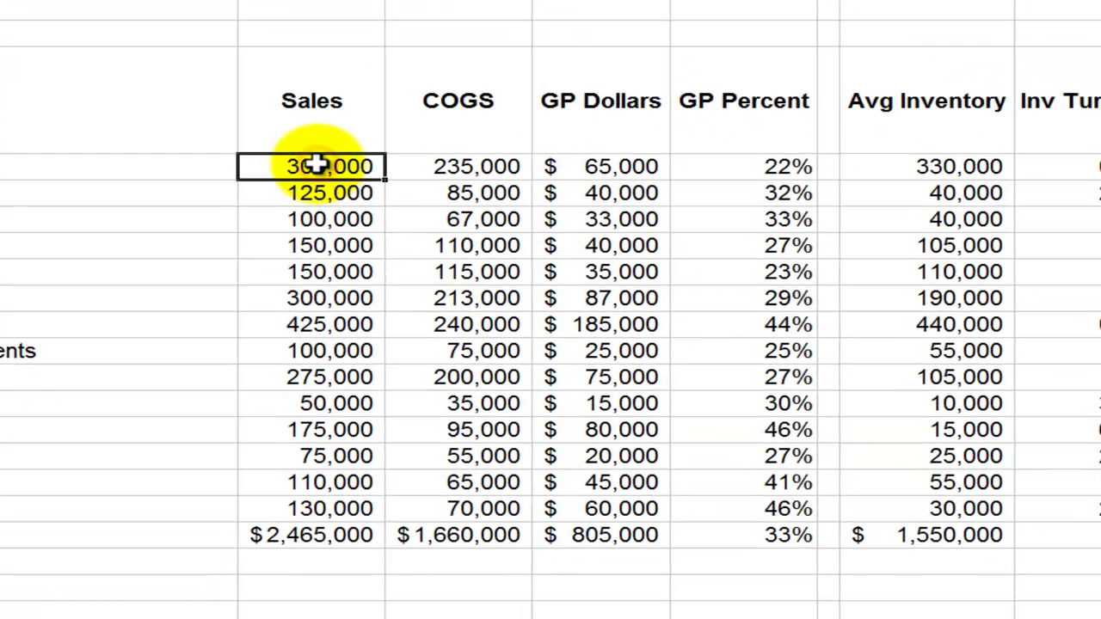
text(254789)
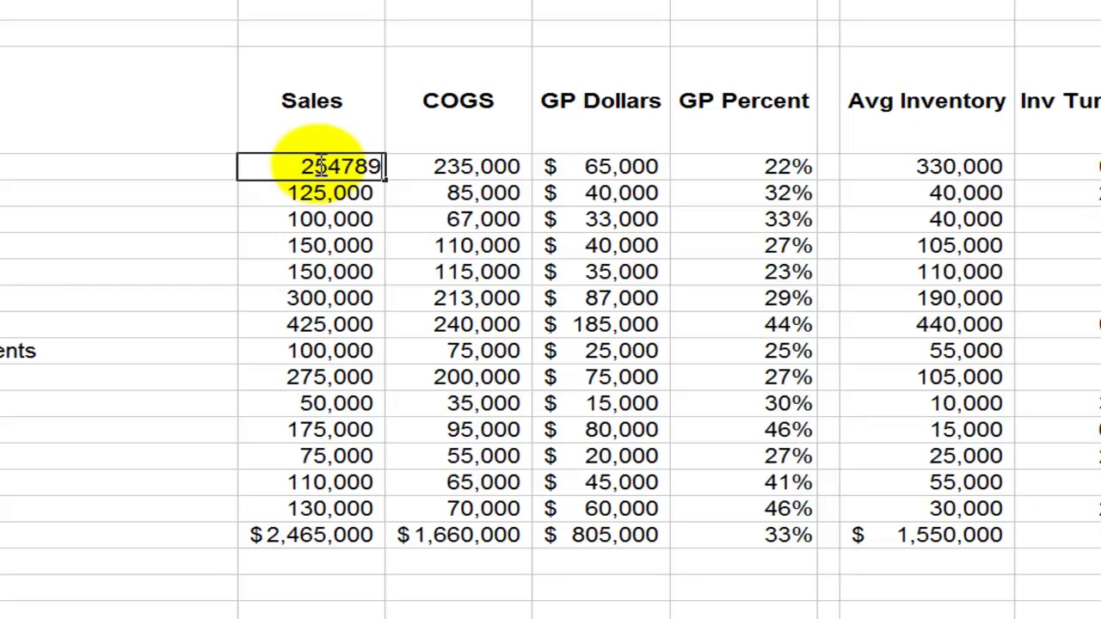
key(Return)
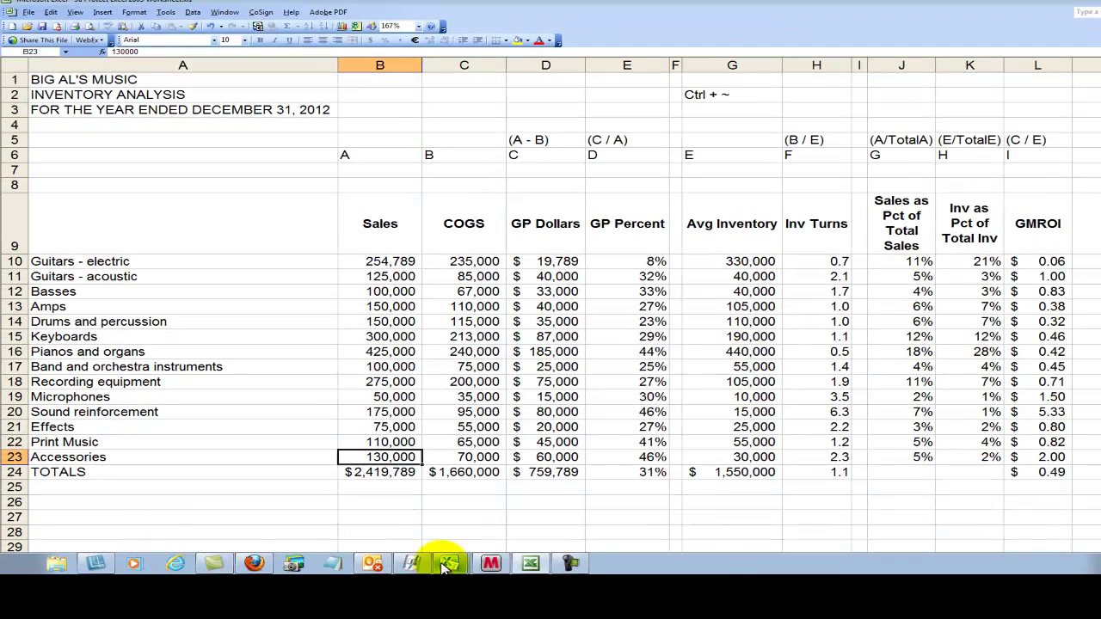
Switch from Excel to the Firefox window showing the 50 Best Tips for Excel 2007 store page.
click(451, 565)
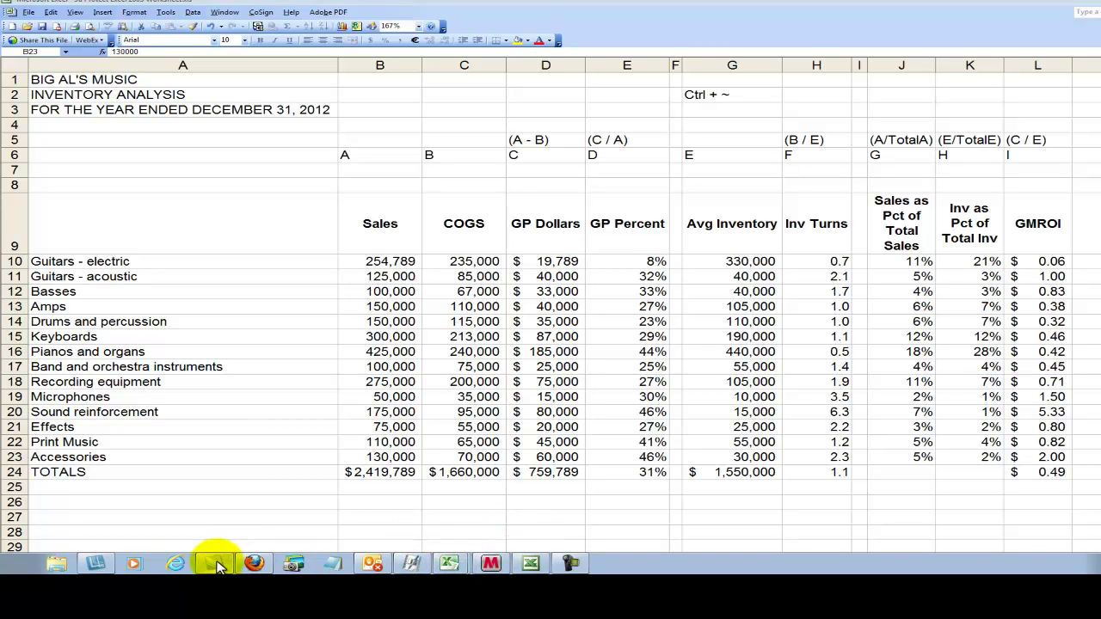
click(254, 564)
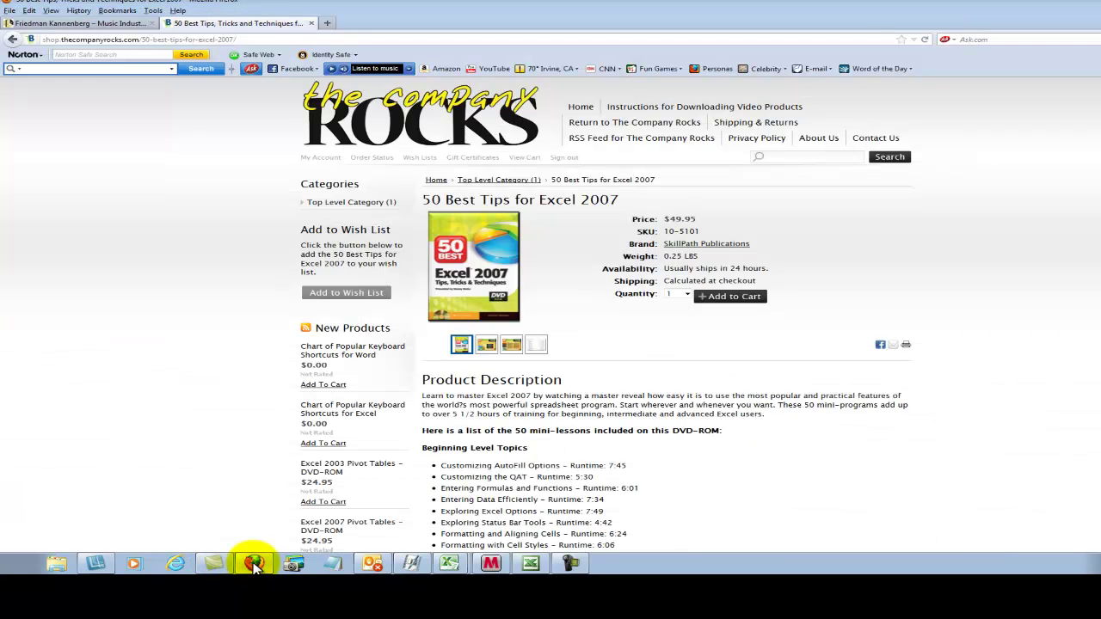
click(82, 23)
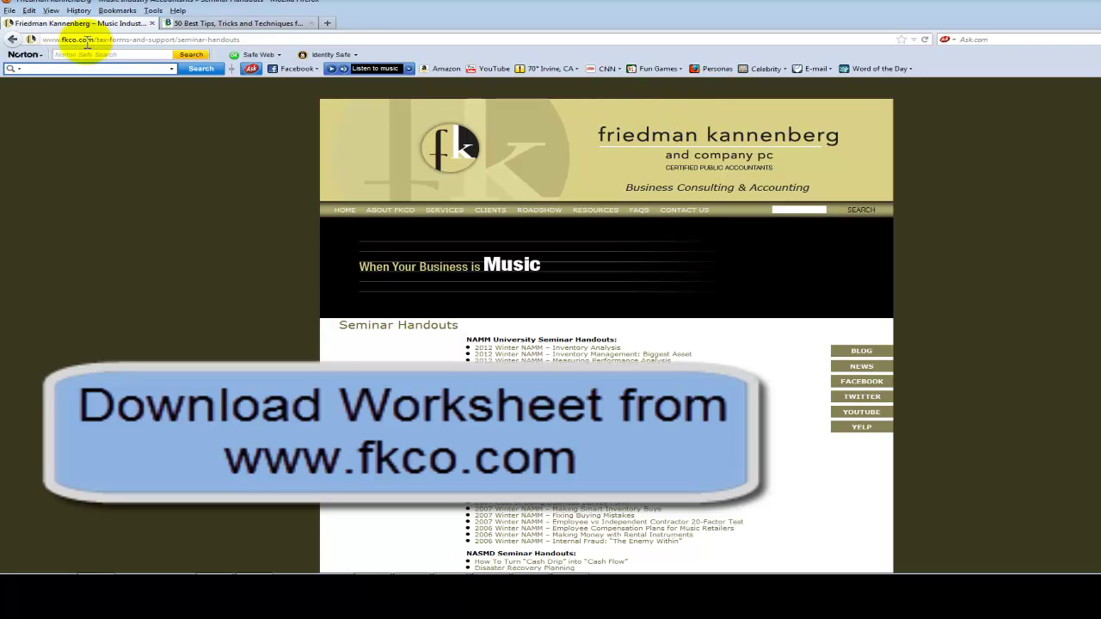
mouse_move(585, 213)
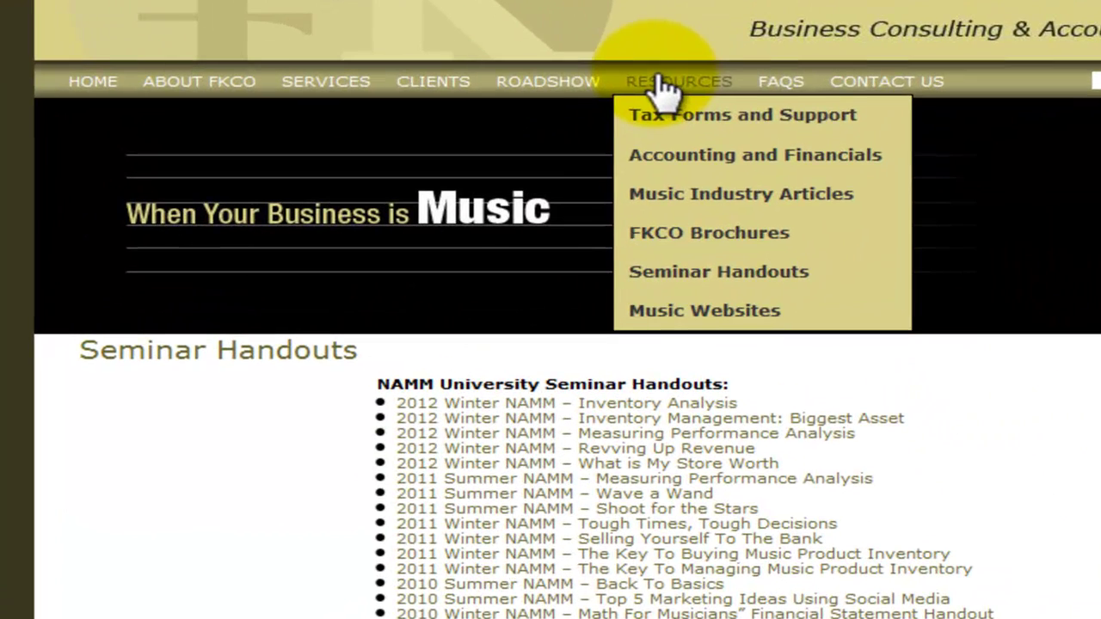
mouse_move(685, 86)
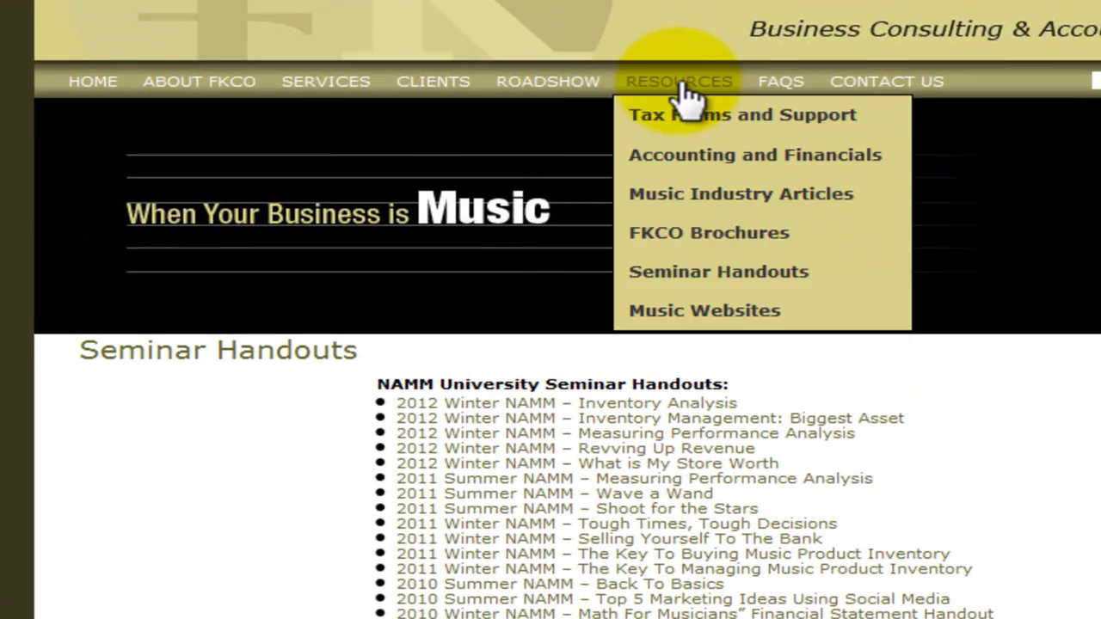